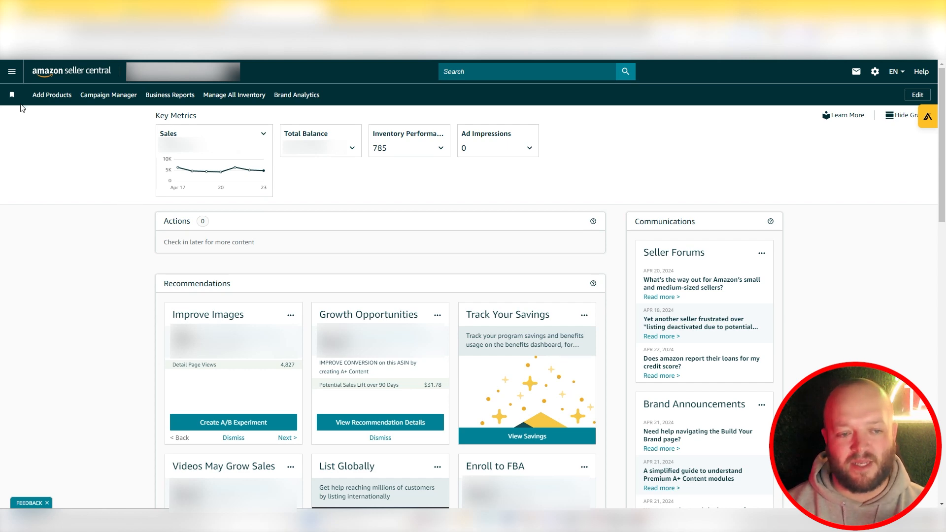
Open the advertising Campaign Manager from Seller Central
click(12, 71)
mouse_move(39, 187)
click(149, 187)
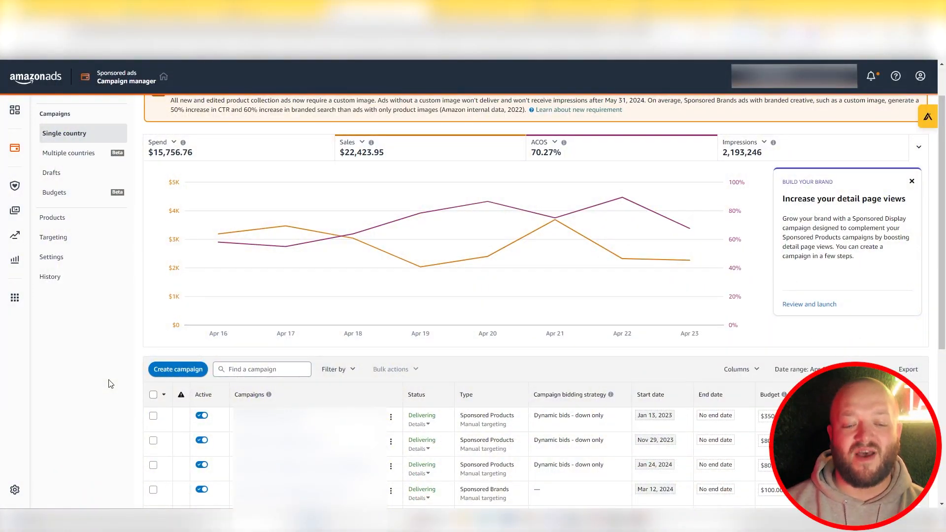
Open a manual Sponsored Products campaign, enter its ad group and show the search terms
scroll(110, 384, down, 4)
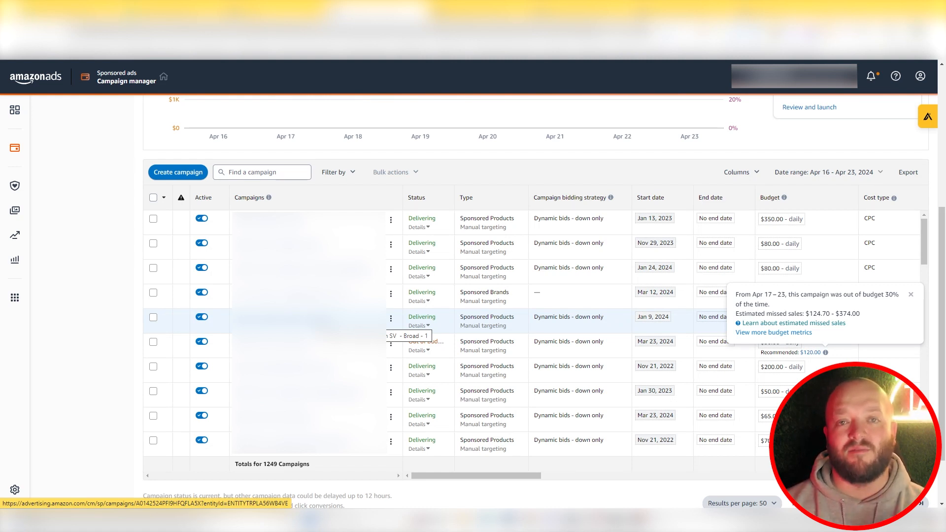
click(375, 321)
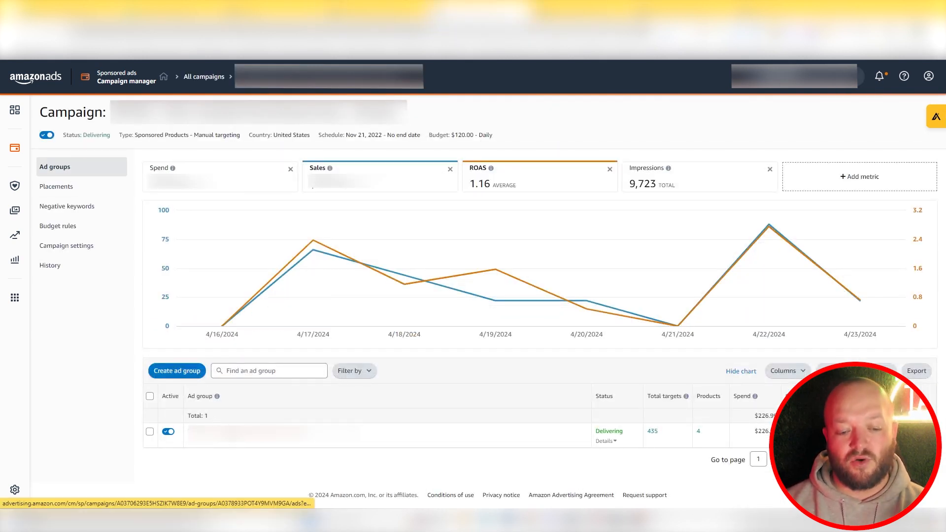
click(276, 433)
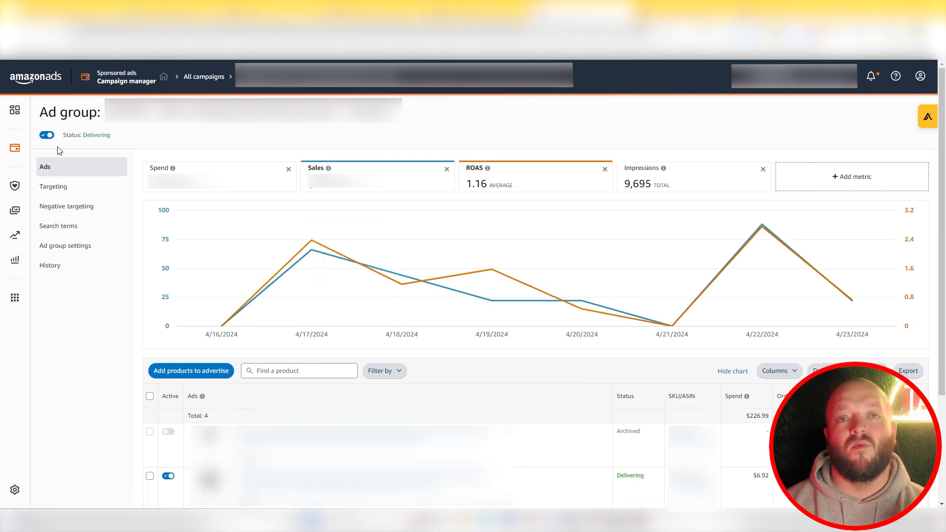
click(74, 231)
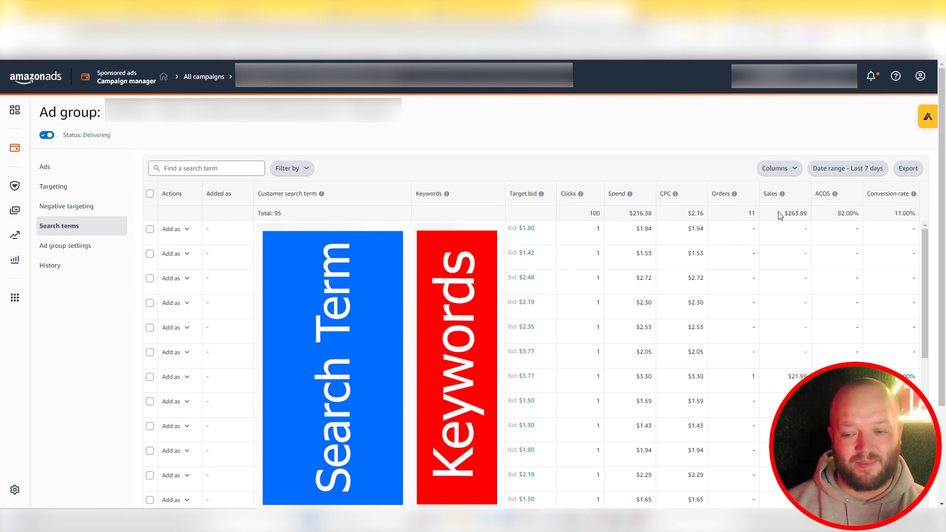
Sort the search terms by ACOS in descending order and set the date range to the last 30 days
click(826, 195)
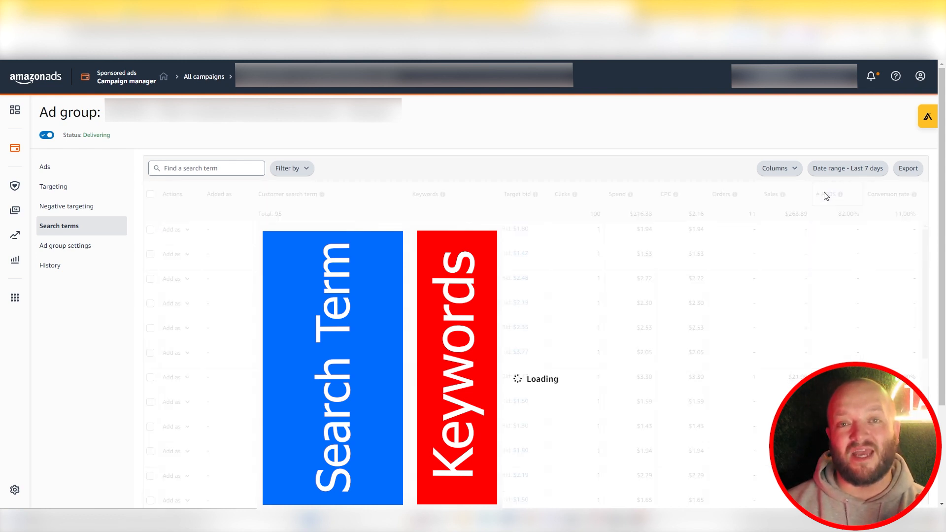
click(826, 196)
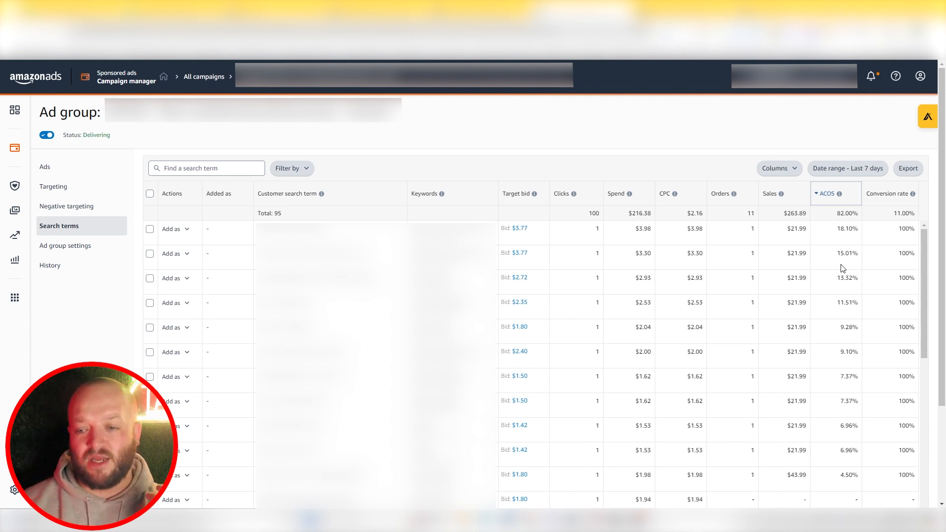
click(814, 168)
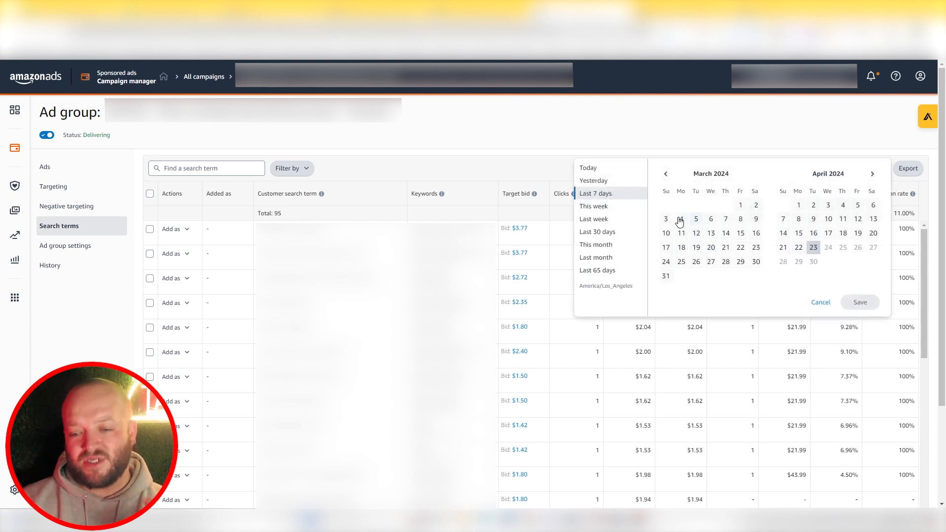
click(600, 235)
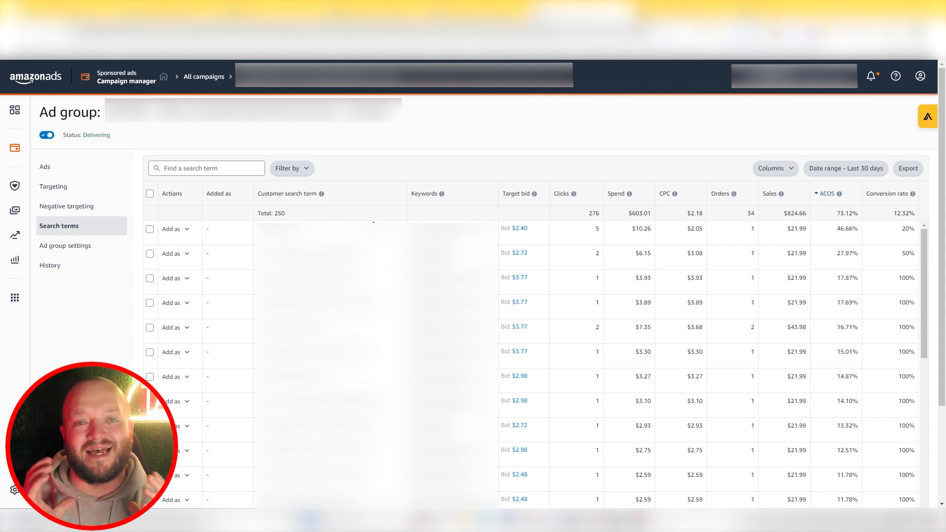
Try adding the first search term as a keyword with only the Exact match type selected
click(180, 239)
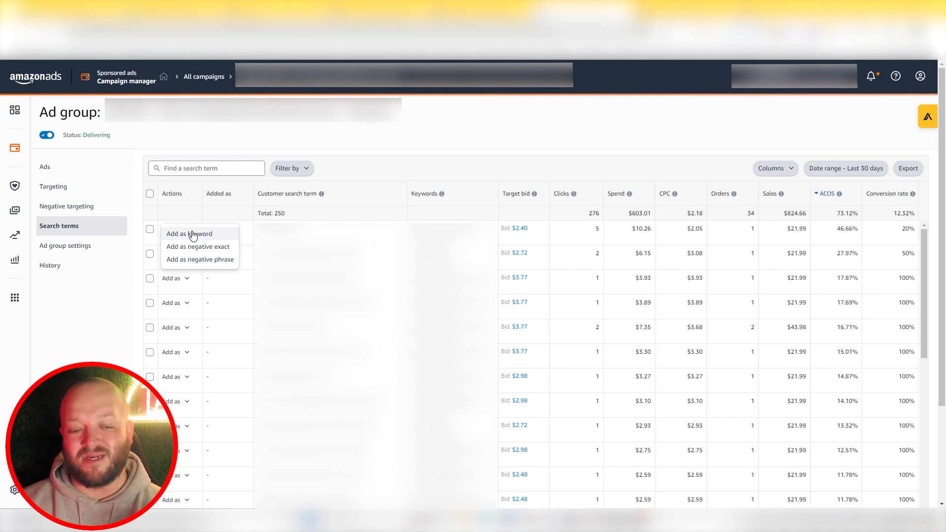
click(192, 234)
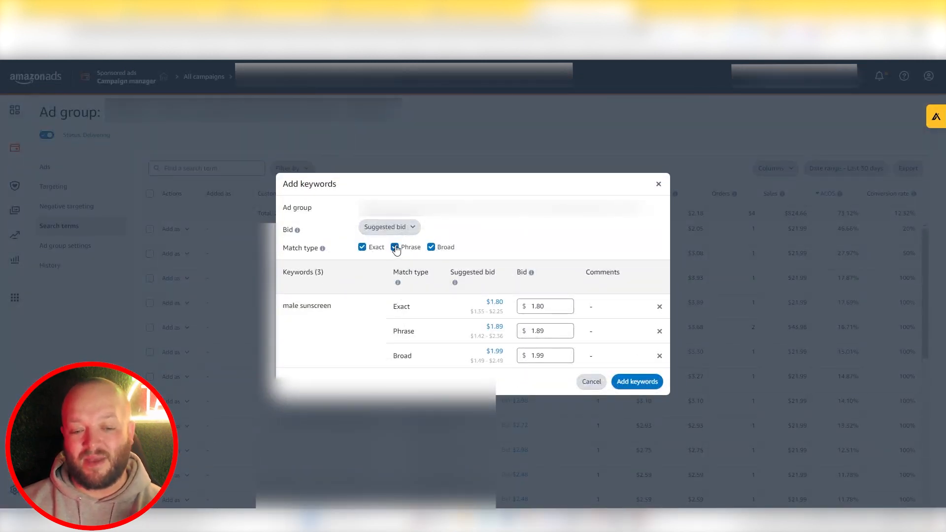
click(396, 248)
click(432, 255)
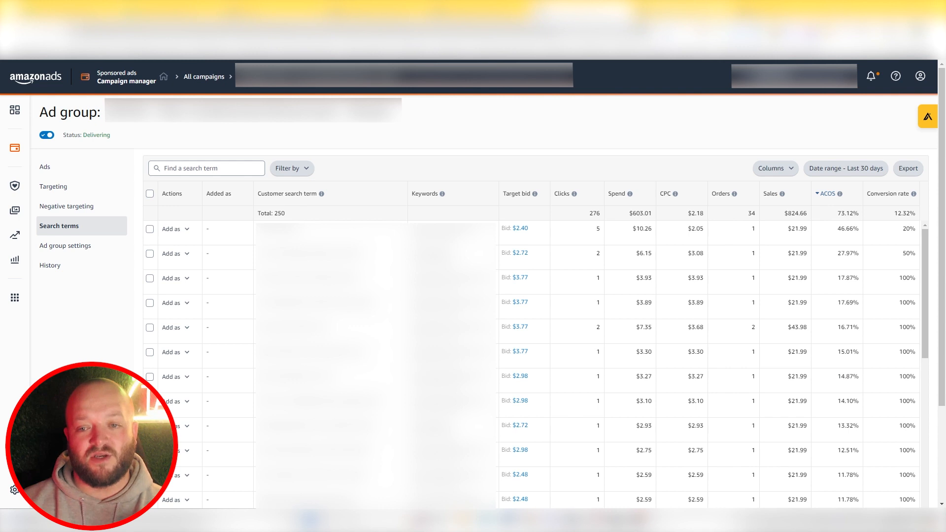
Create a bulk operations spreadsheet for the last 30 days, including campaign items with zero impressions and brand assets data
mouse_move(18, 154)
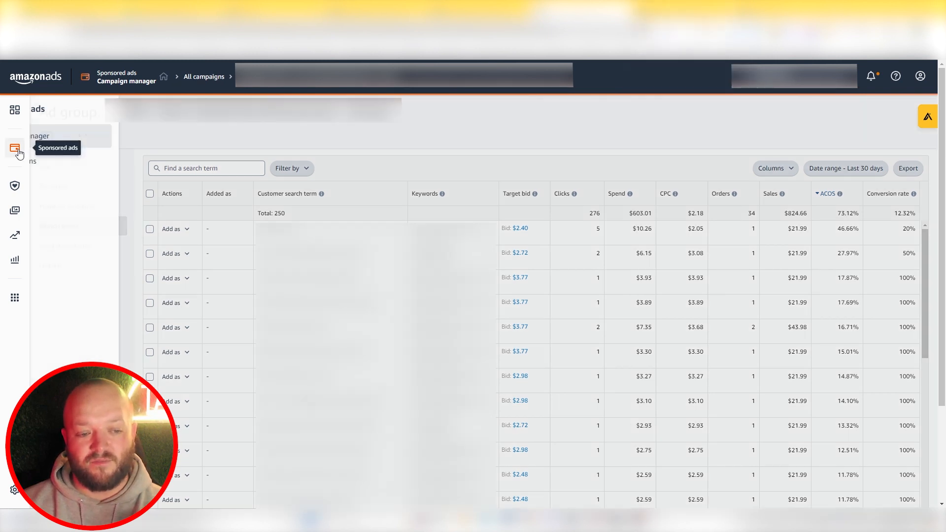
click(69, 161)
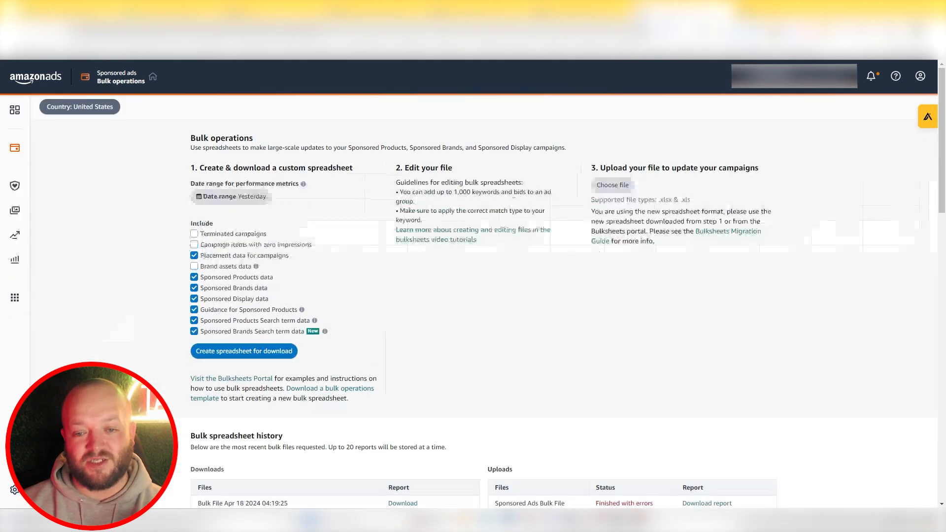
click(249, 197)
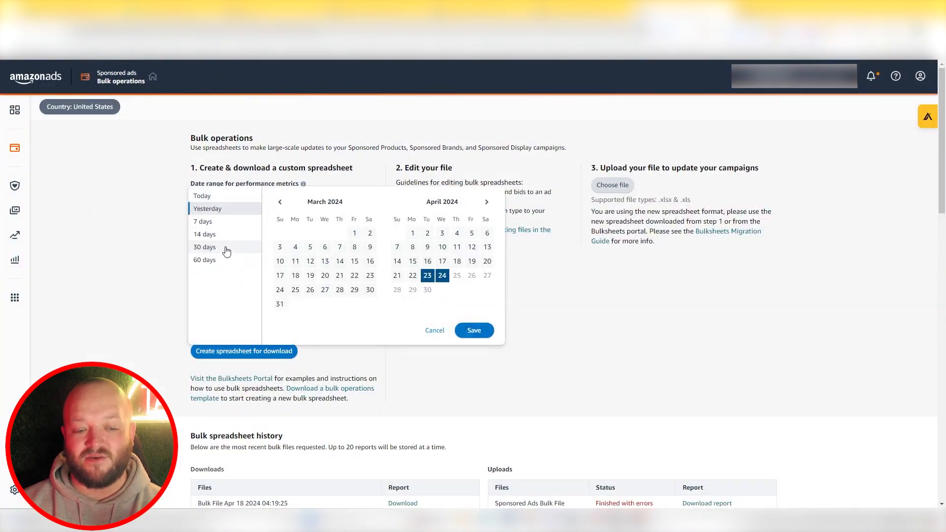
click(226, 252)
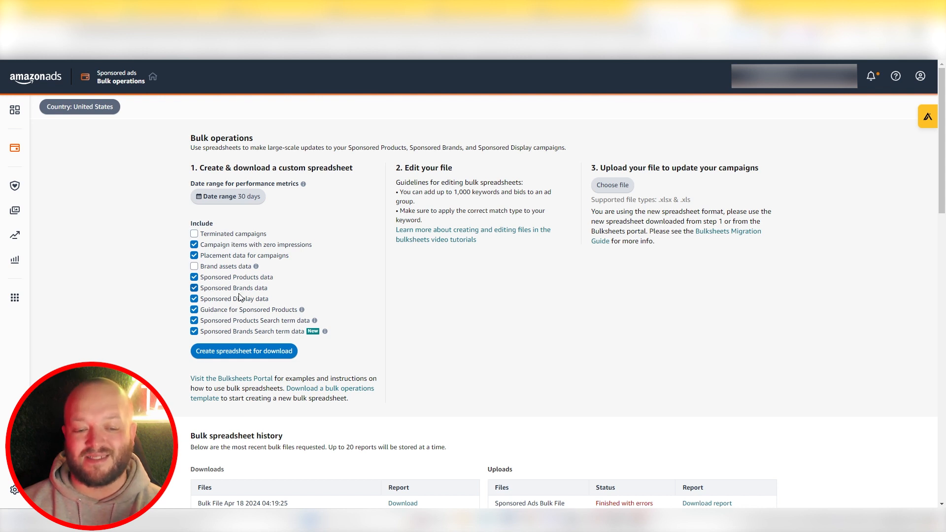
click(195, 267)
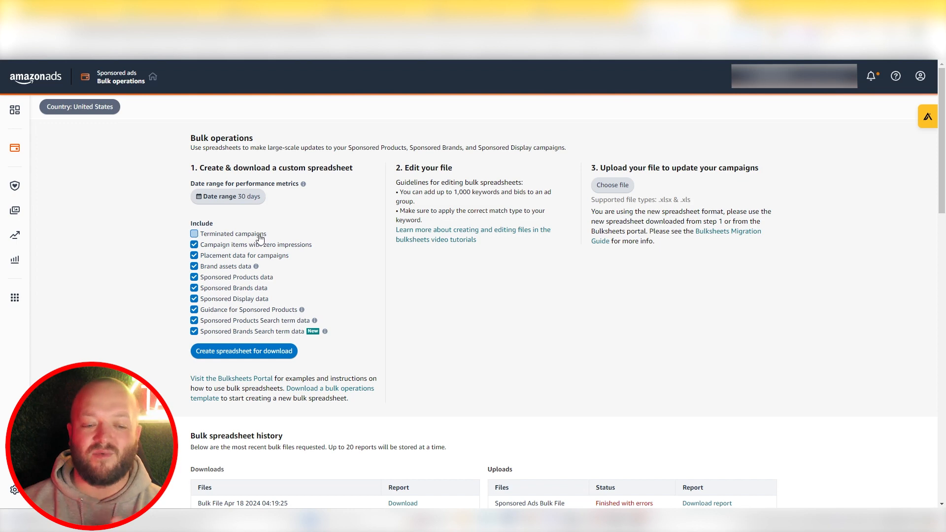
click(263, 352)
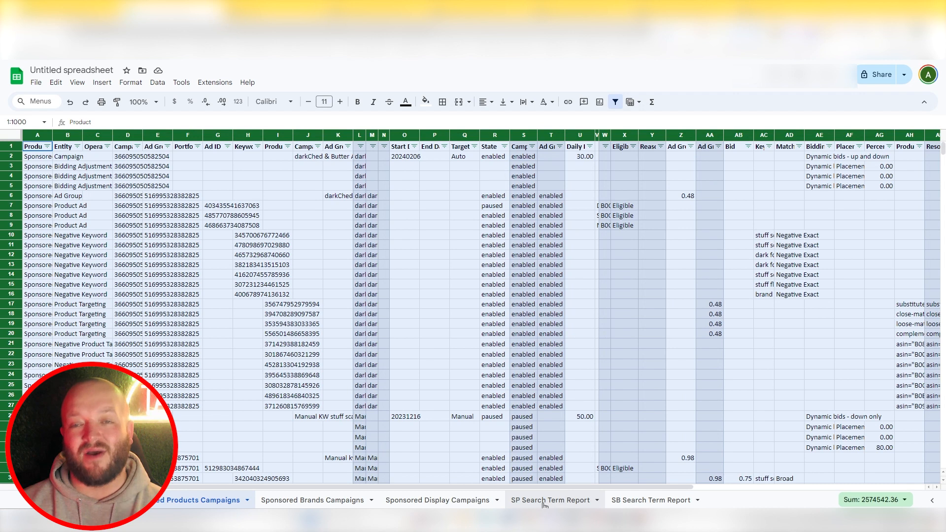
click(683, 11)
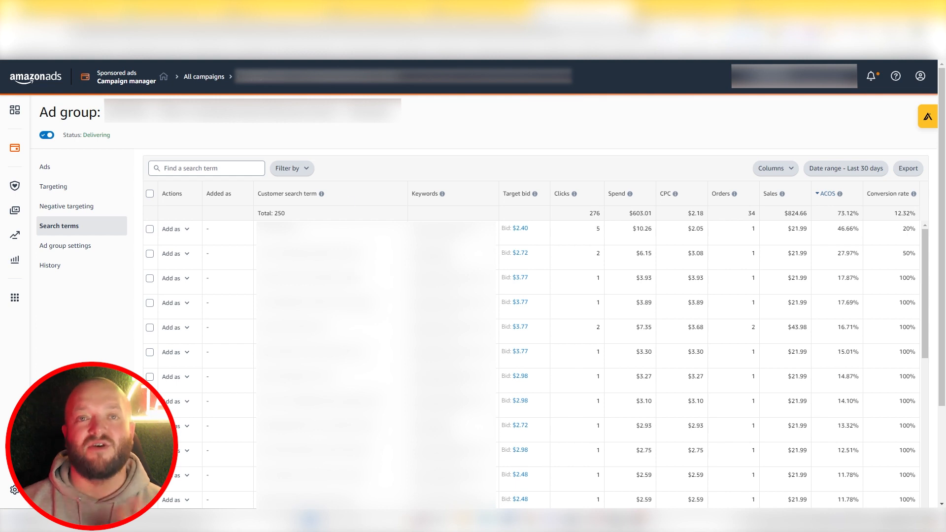
drag(371, 304, 316, 232)
click(402, 137)
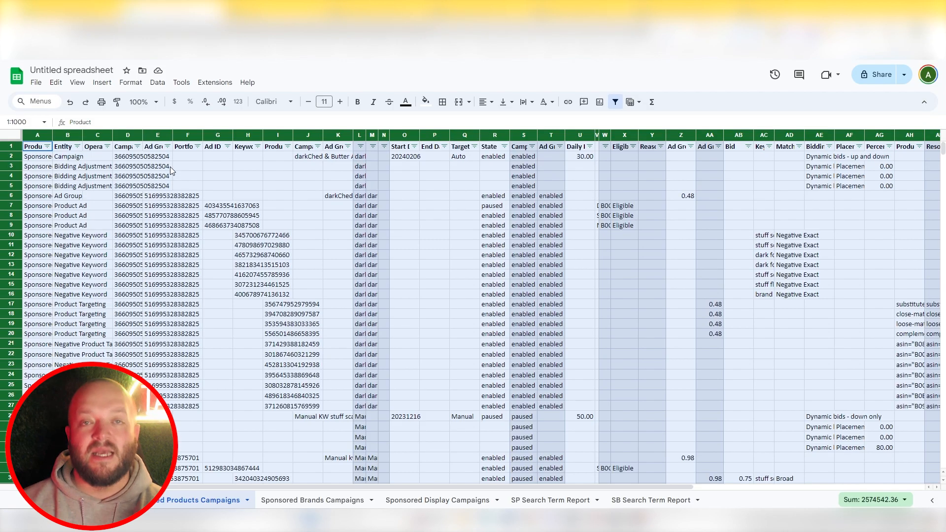
Filter the Entity column of the Sponsored Products Campaigns sheet to show only Keyword rows
click(78, 147)
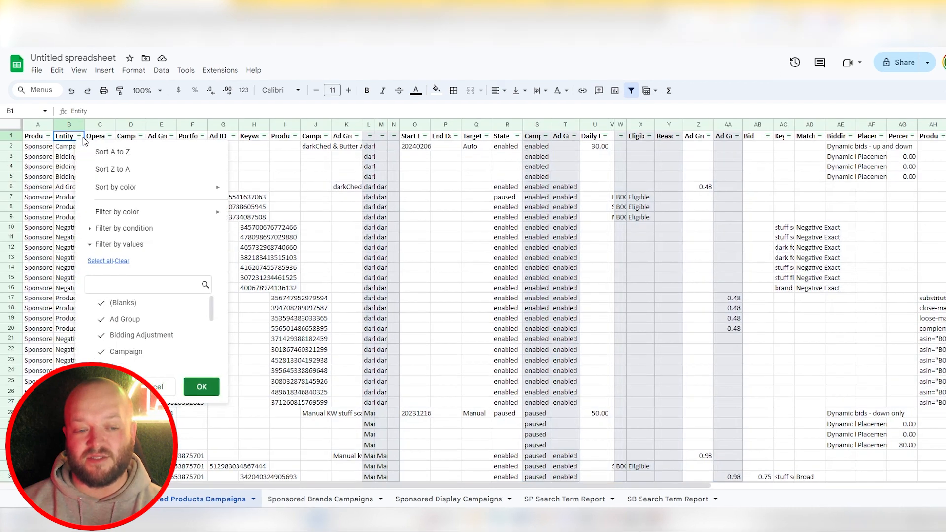
click(119, 268)
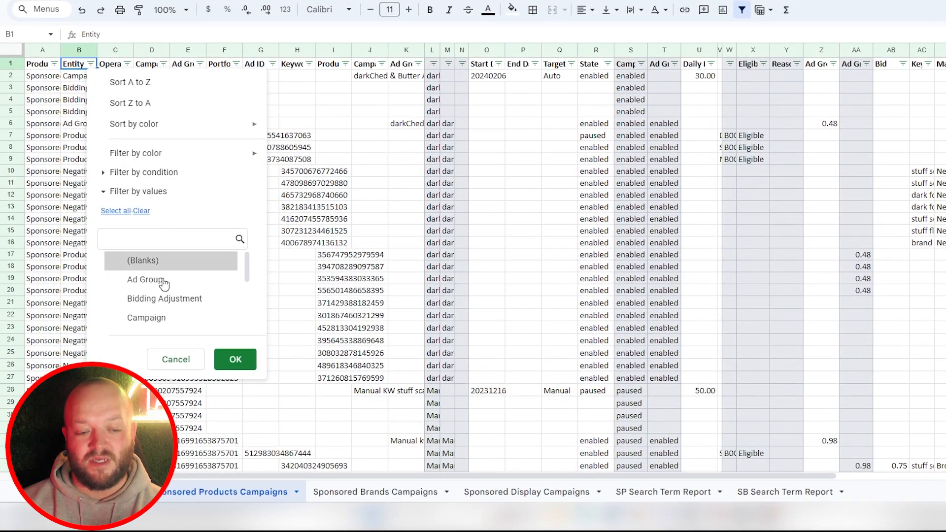
scroll(164, 285, down, 2)
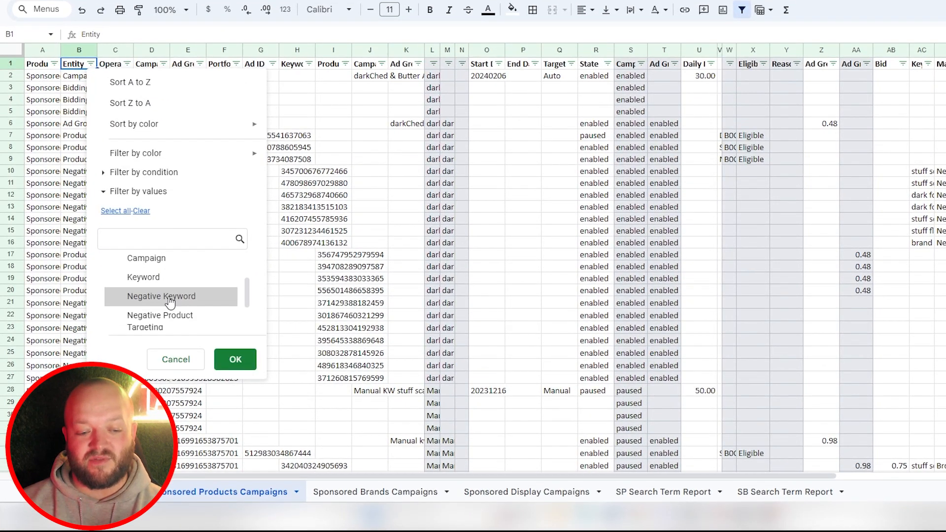
click(167, 280)
scroll(167, 306, down, 3)
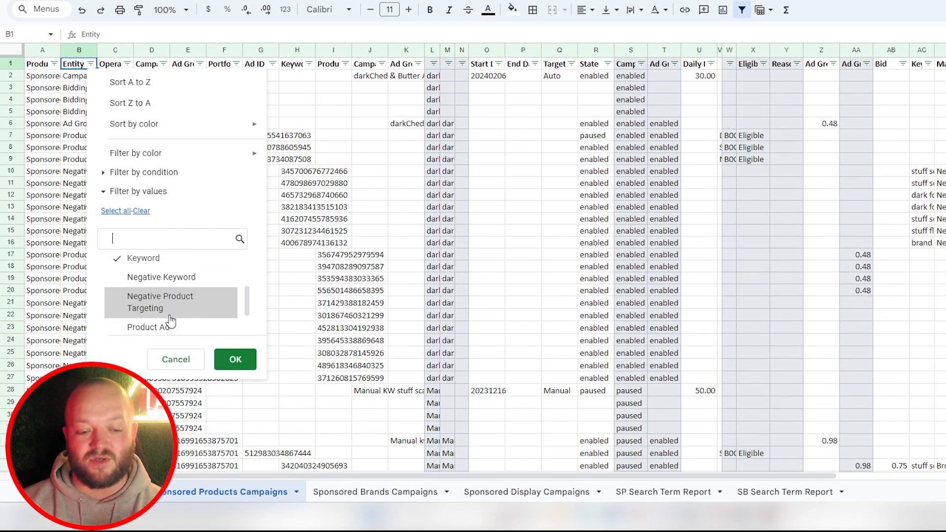
click(235, 359)
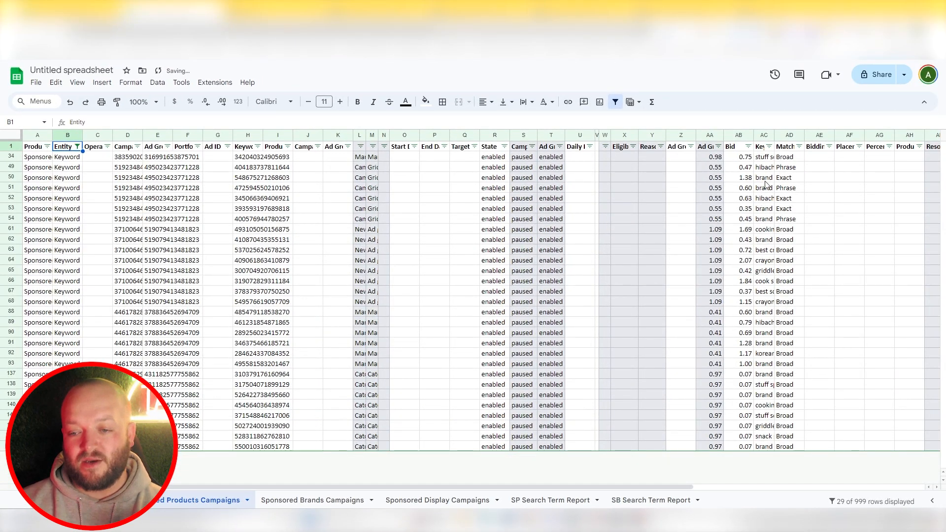
Filter the Match Type column to show only Exact rows
click(799, 147)
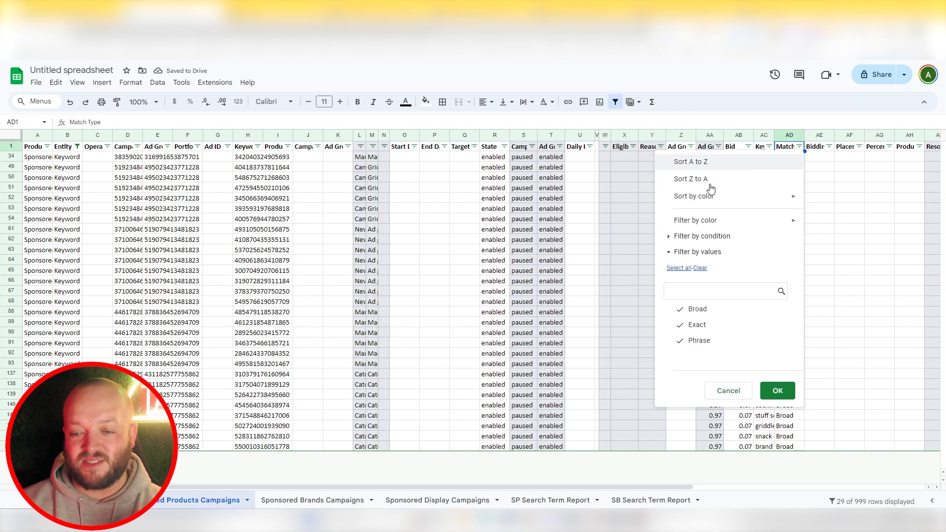
click(702, 310)
click(715, 345)
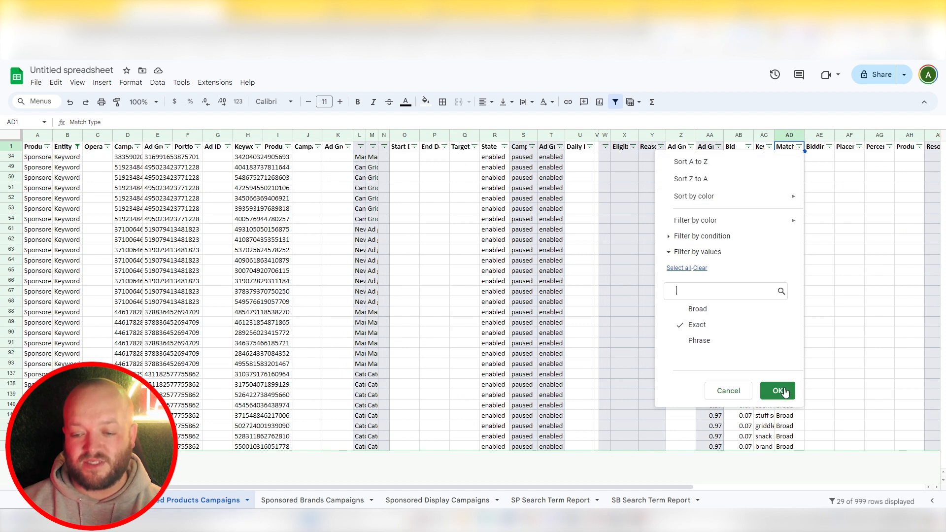
click(777, 390)
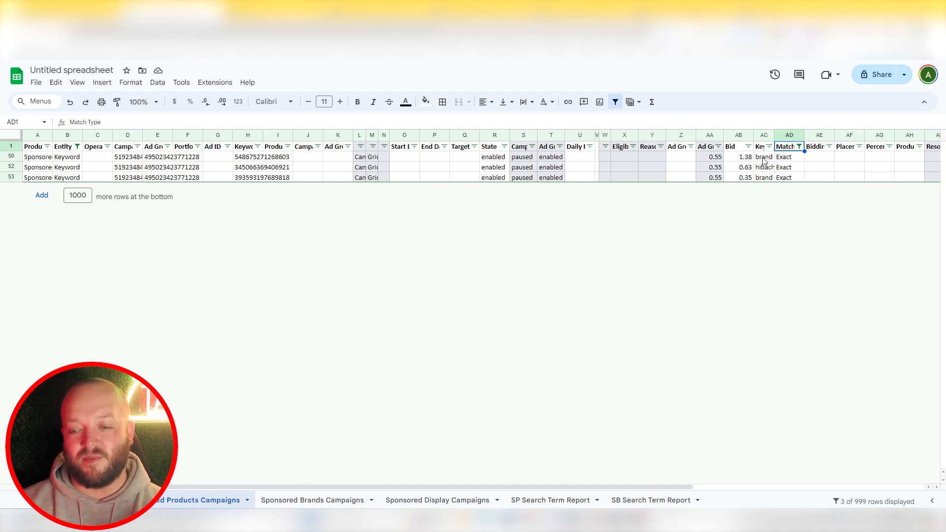
Select the three filtered keyword texts, open listdiff.com in a new browser tab and activate List A for entry
drag(765, 158, 765, 178)
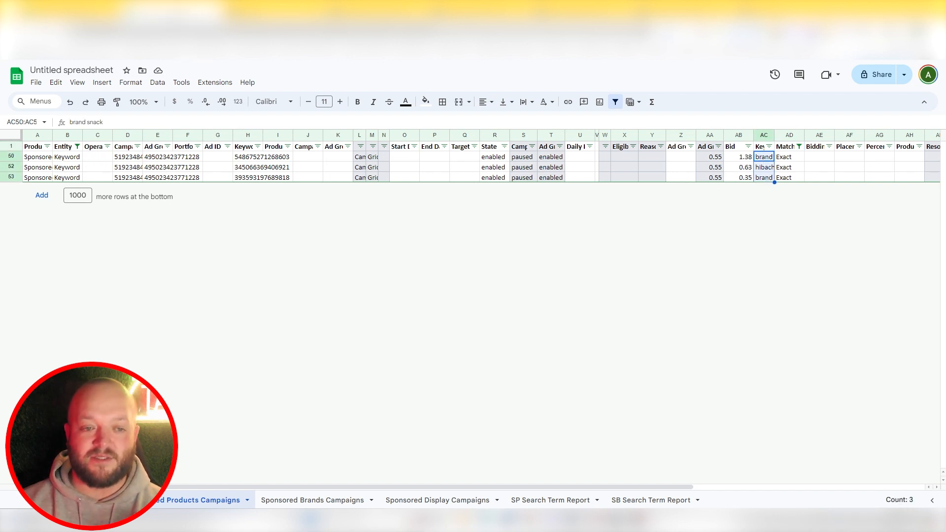
right_click(184, 11)
click(213, 22)
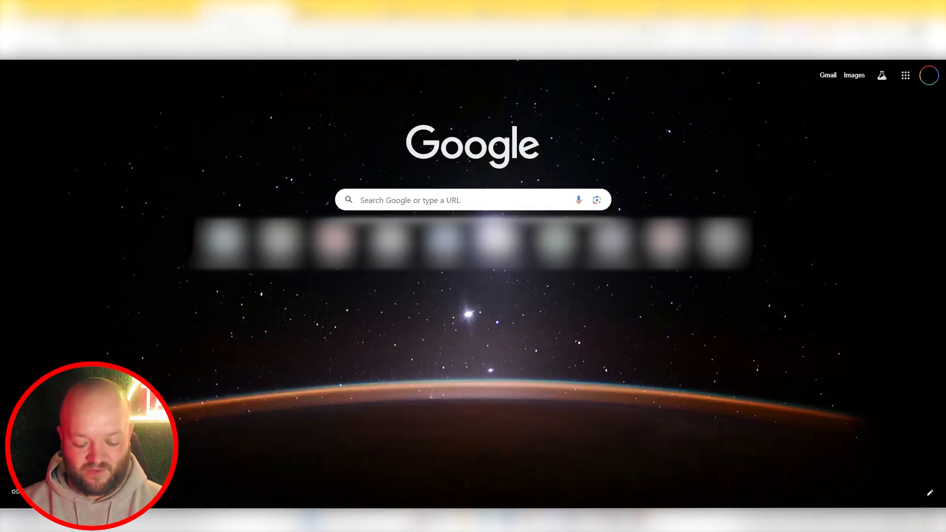
text(listdiff.com)
key(Return)
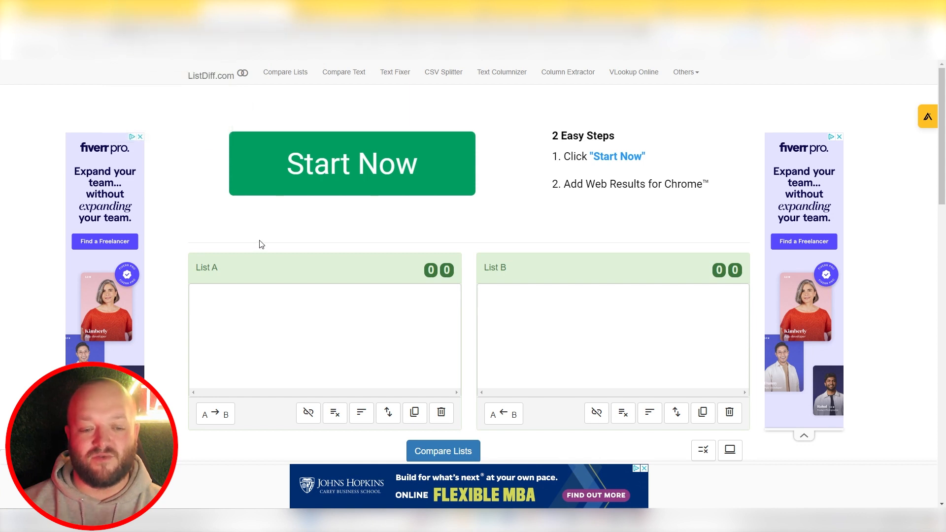
click(308, 298)
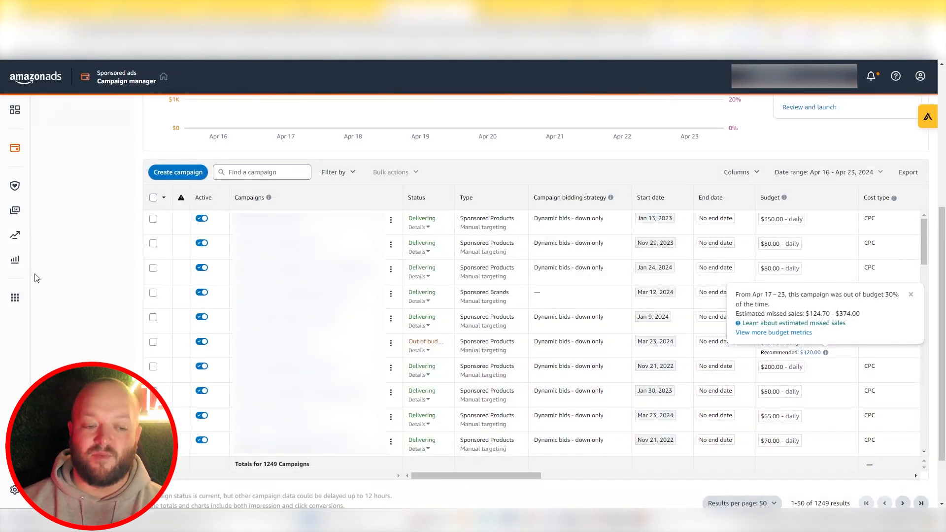
Open the sponsored ads reports under Measurement & Reporting and start a new report
click(17, 261)
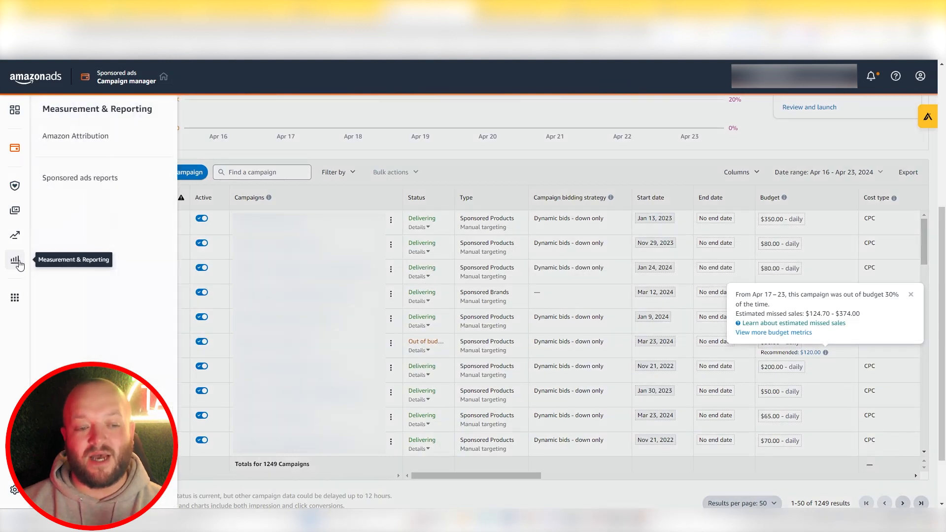
click(84, 180)
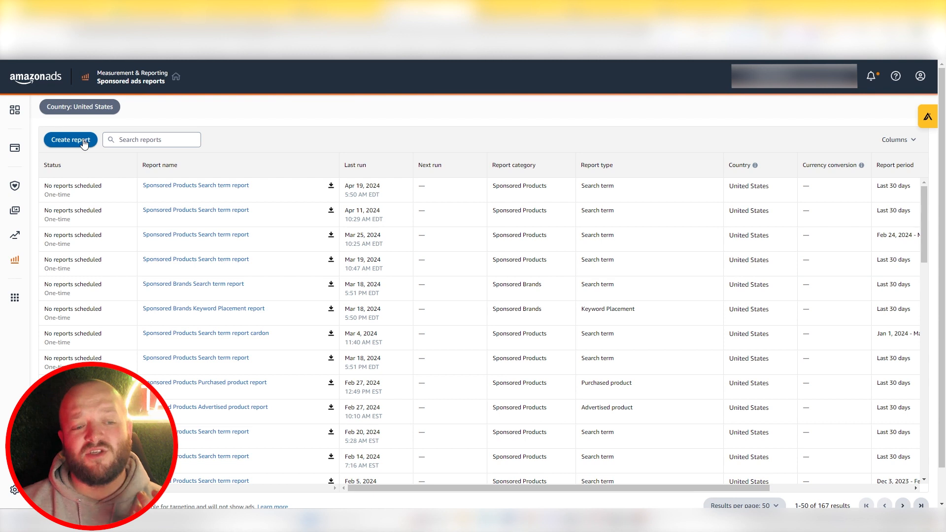
click(84, 142)
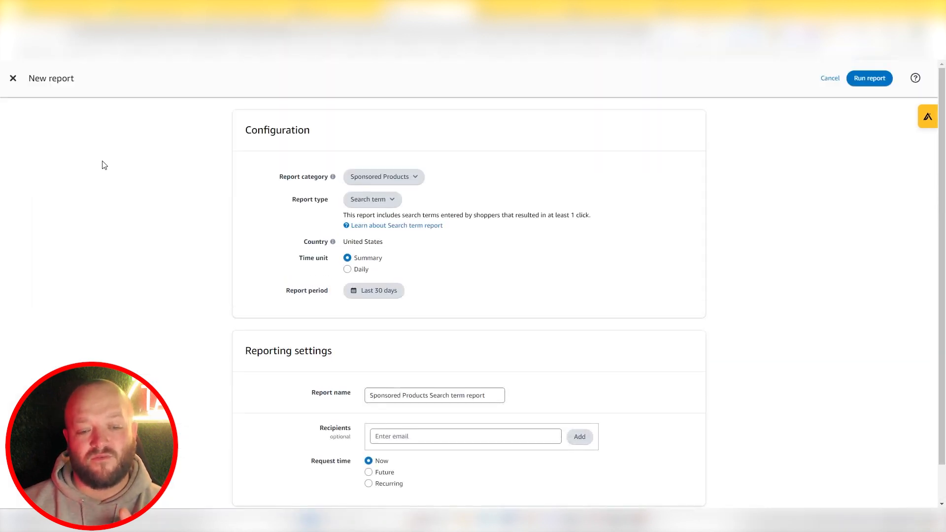
Set the report category to Sponsored Brands and view its available report types
click(378, 180)
click(387, 192)
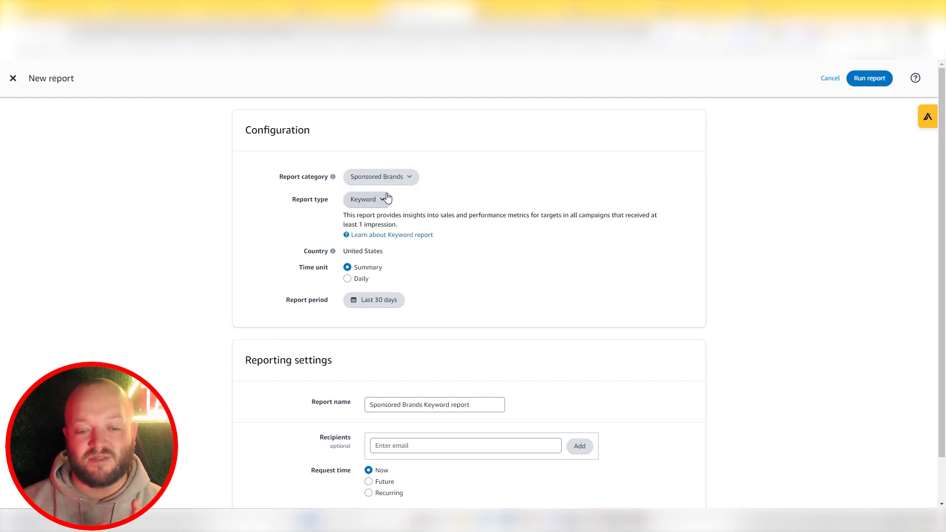
click(368, 200)
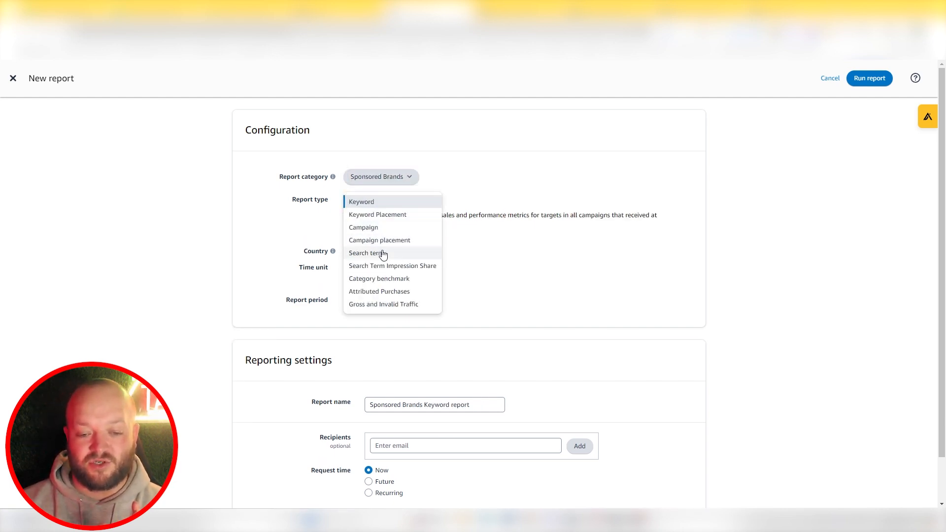
Try the Sponsored Display category with the Matched target report type, and return the report category to Sponsored Products
click(397, 180)
click(389, 206)
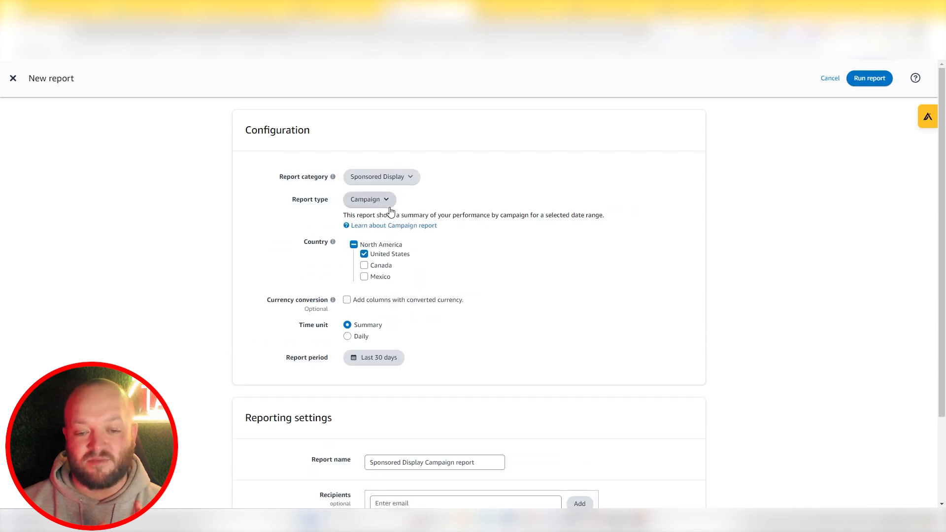
click(379, 202)
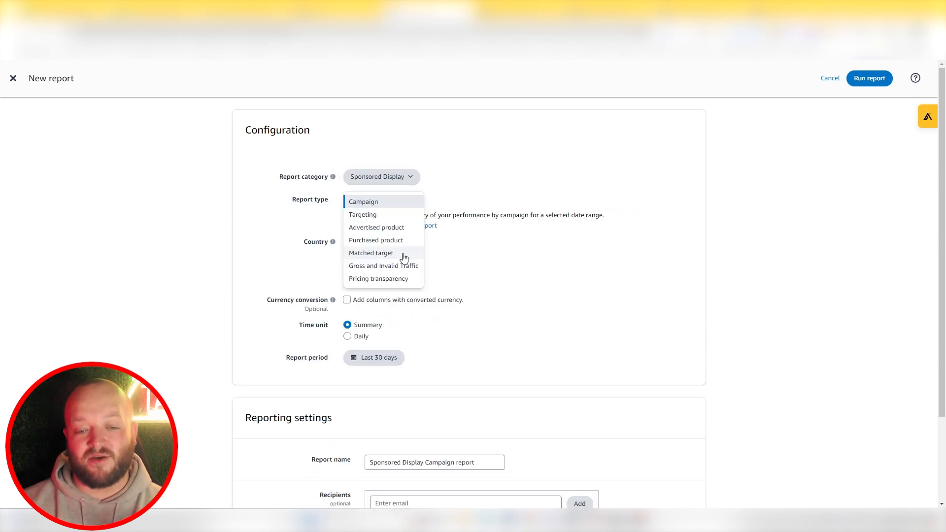
click(404, 257)
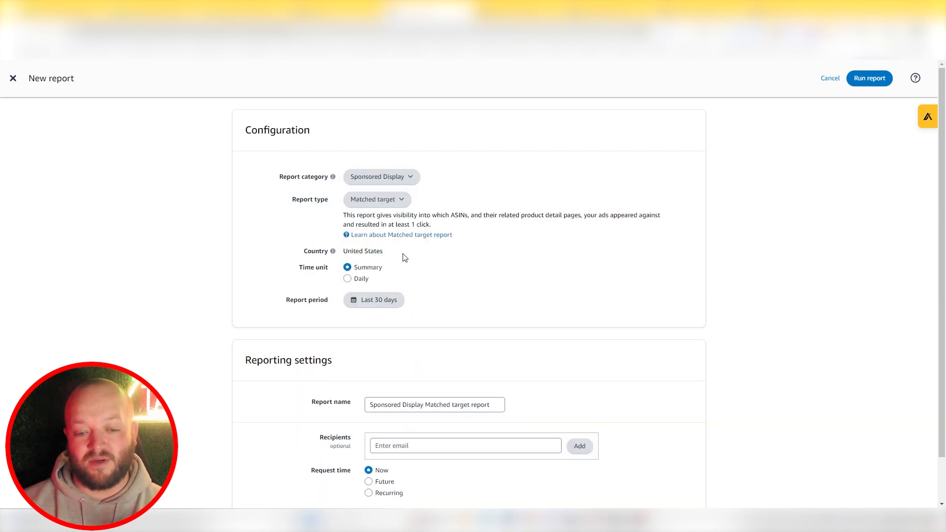
click(392, 181)
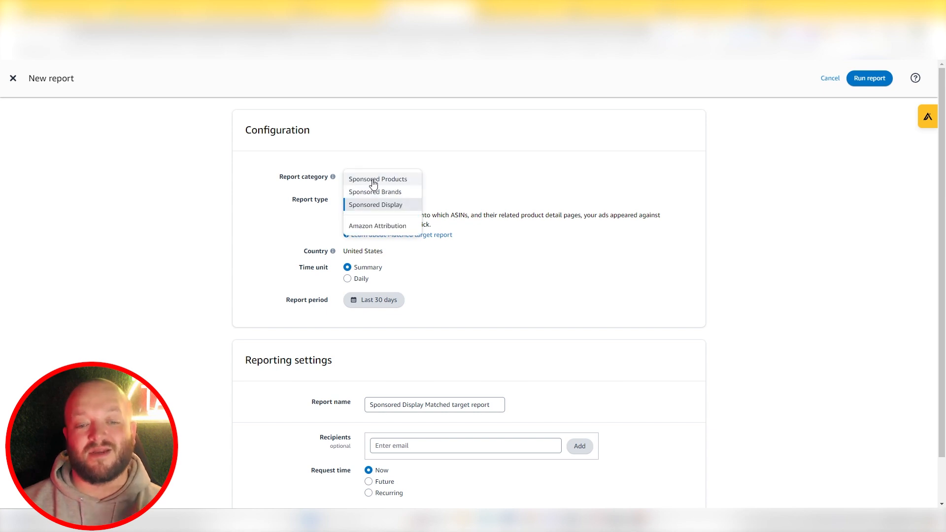
click(374, 181)
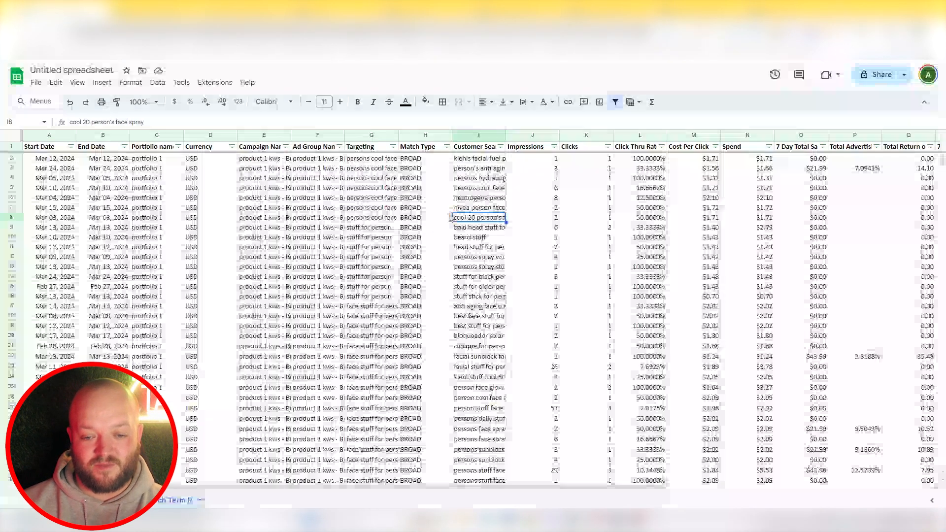
Narrow the Customer Search Term column in the search term report and review the Targeting values and Portfolio name filter options
mouse_move(505, 135)
mouse_down()
mouse_move(473, 141)
mouse_move(491, 140)
mouse_up()
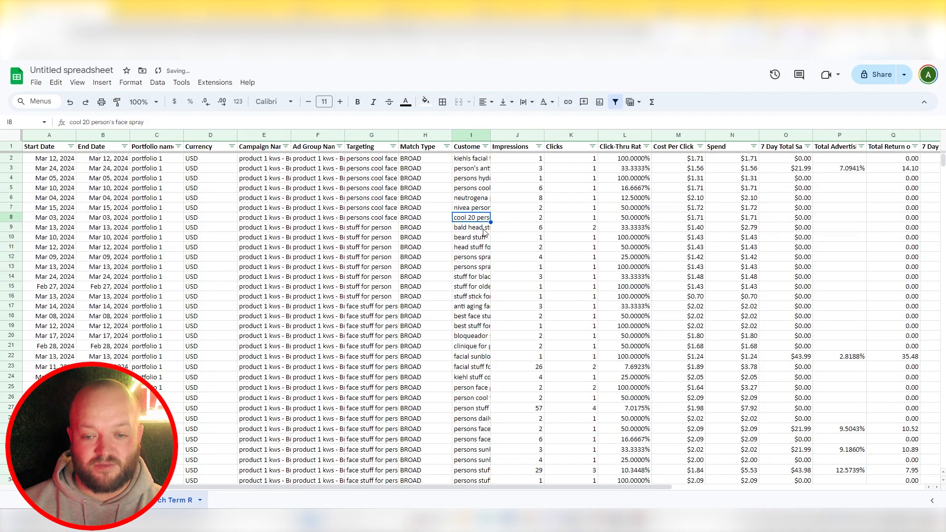
drag(369, 162, 371, 381)
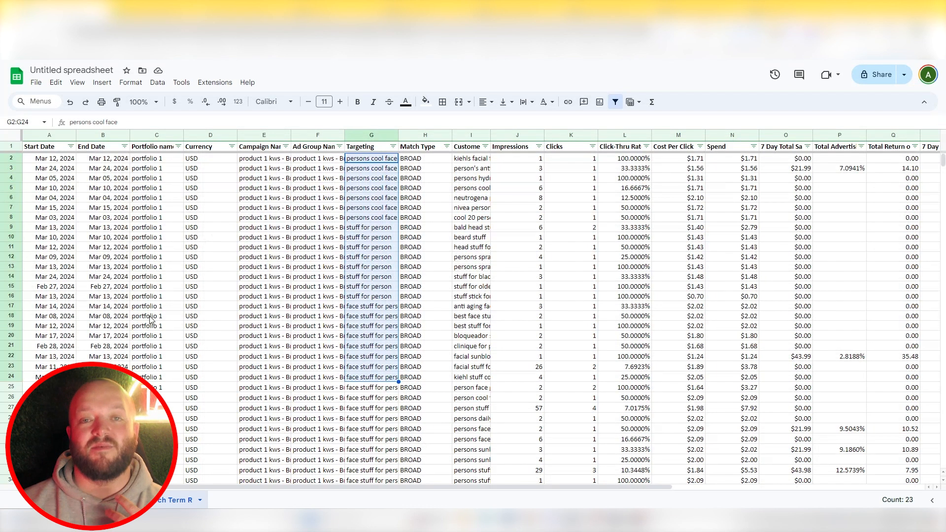
click(362, 482)
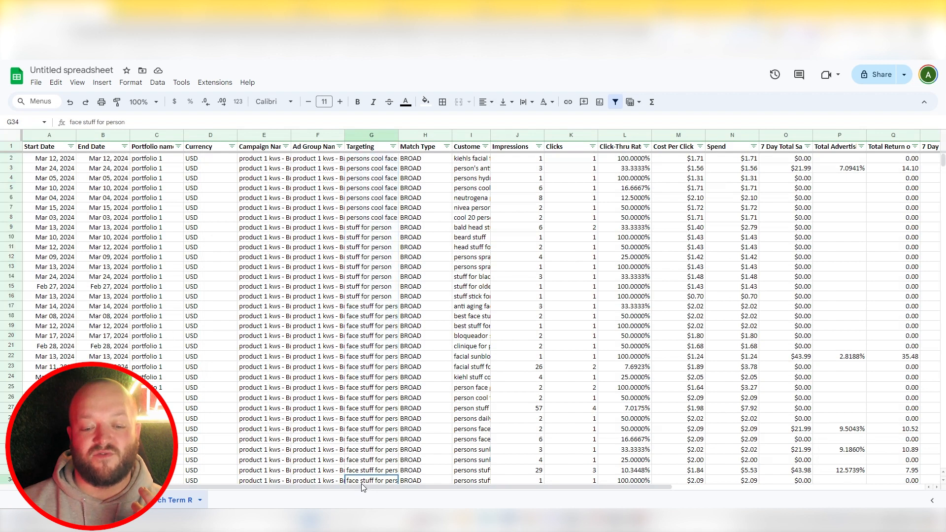
click(178, 147)
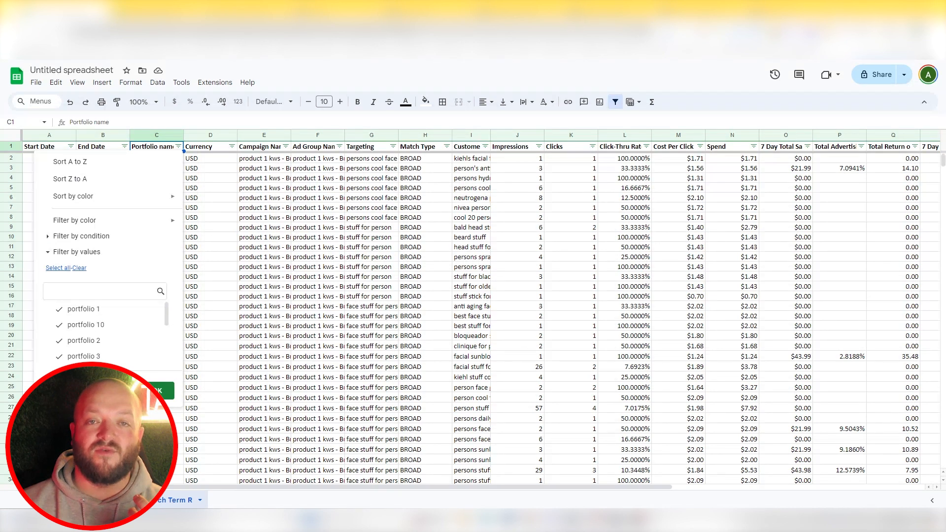
click(117, 391)
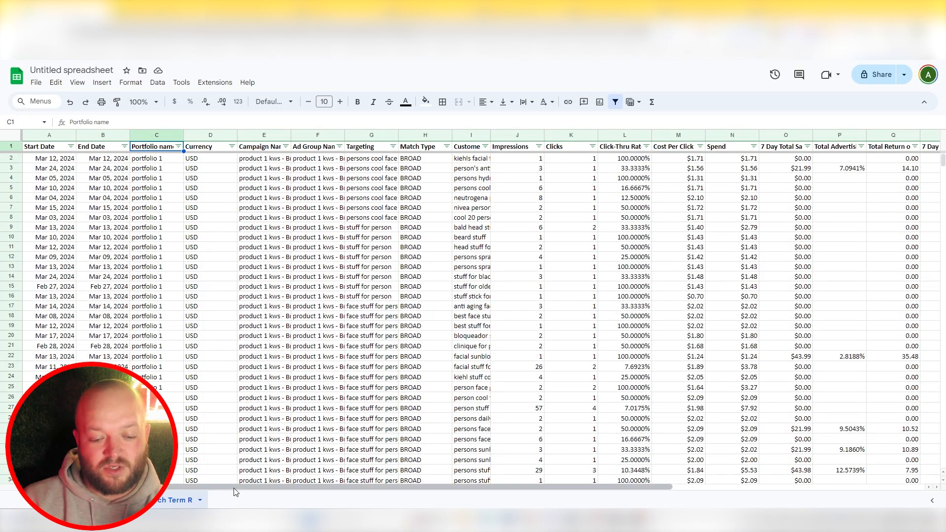
Sort the search term report by Total Advertising Cost of Sales (ACOS) from Z to A
drag(236, 486, 433, 487)
click(582, 147)
click(537, 179)
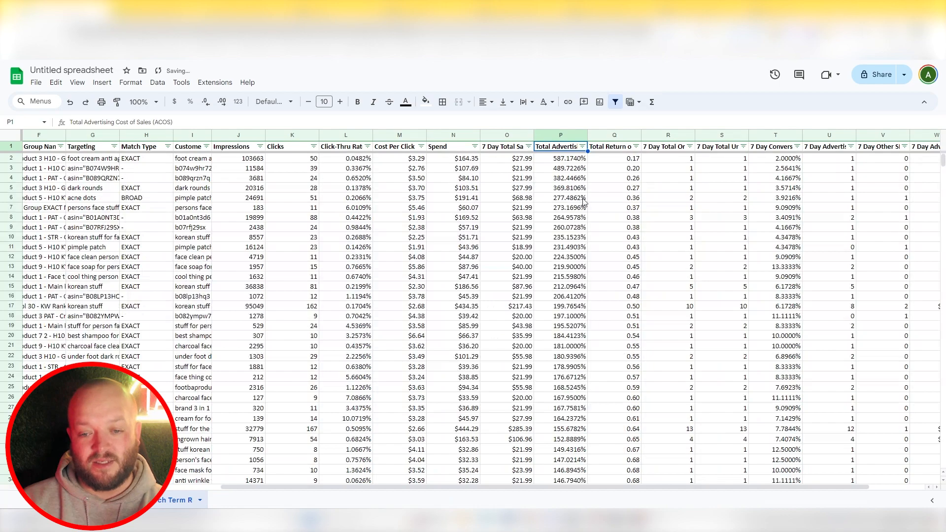
scroll(567, 187, down, 3)
scroll(569, 224, down, 15)
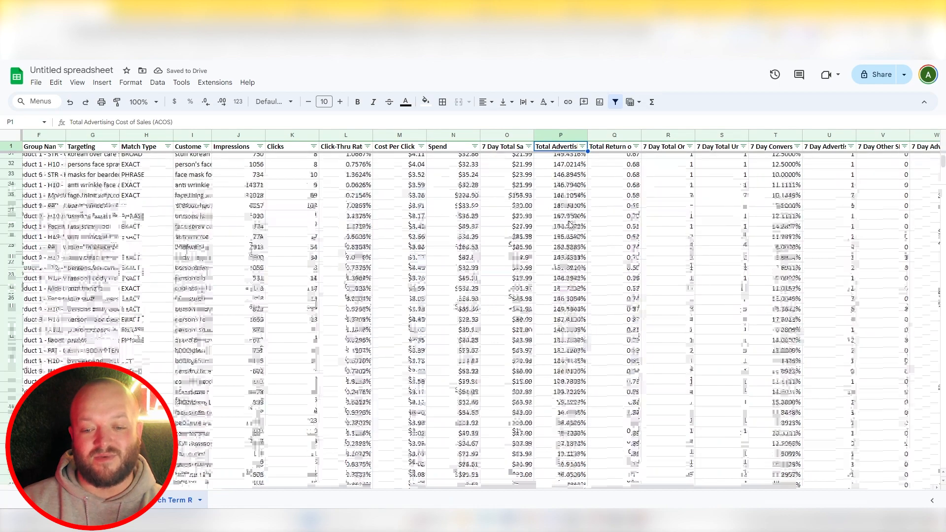
scroll(570, 226, down, 15)
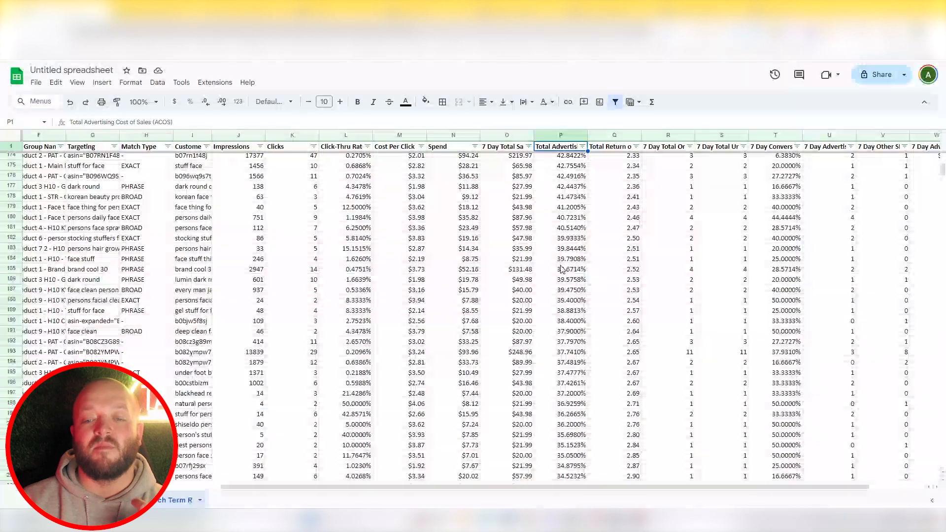
scroll(566, 237, down, 2)
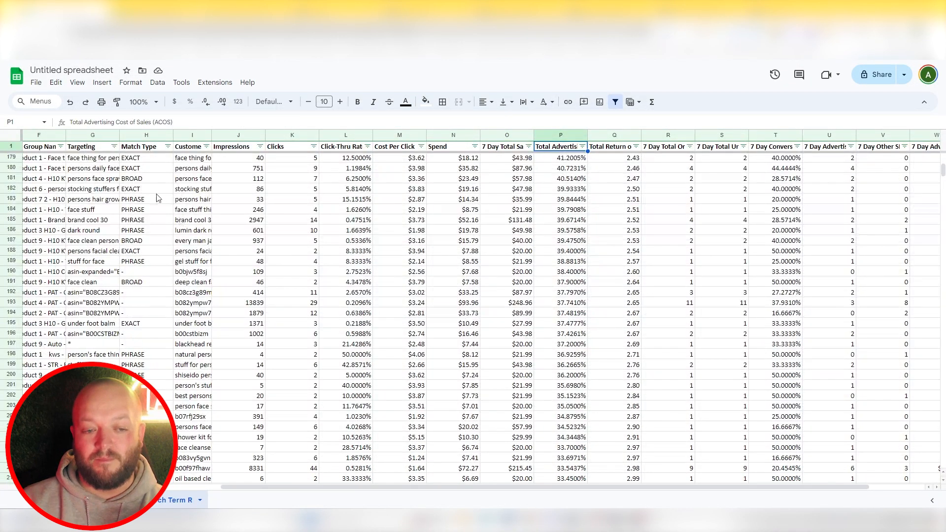
Filter the Match Type column to exclude EXACT rows
click(148, 158)
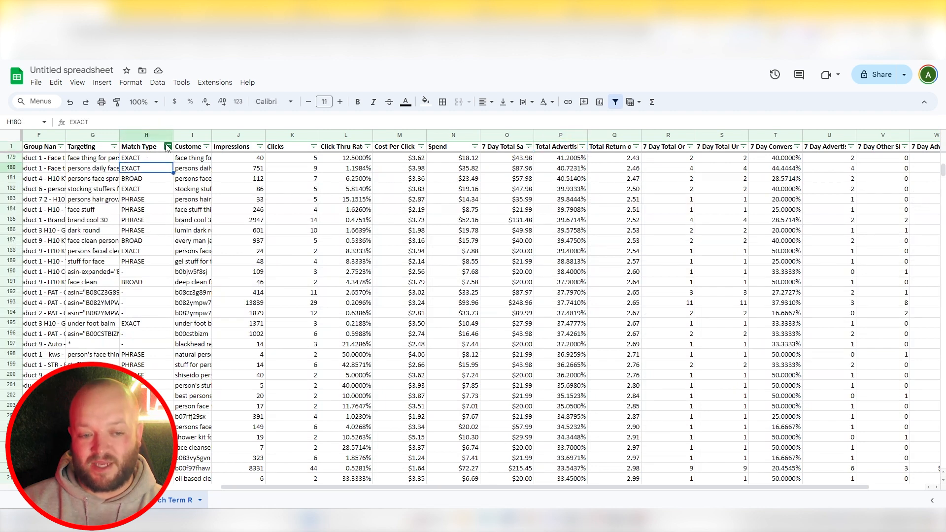
click(167, 146)
click(87, 341)
click(154, 383)
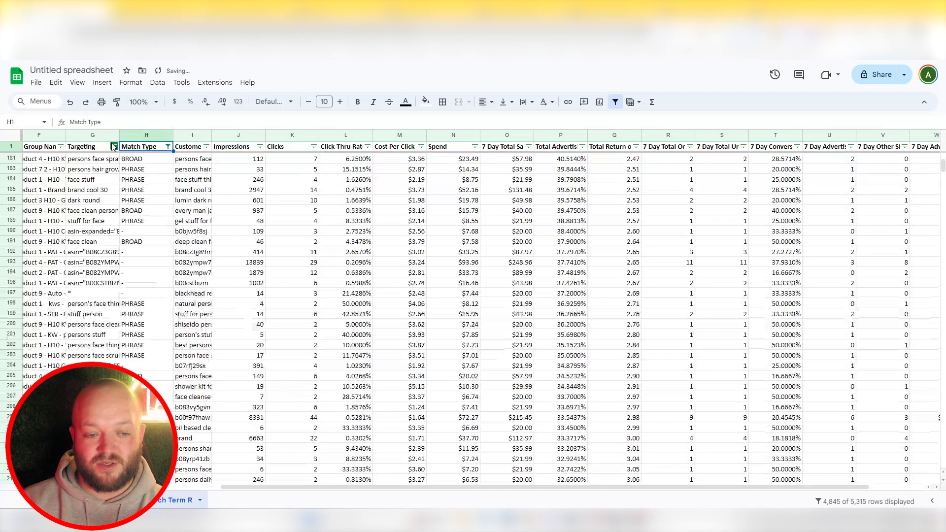
Filter the Targeting column to exclude all values matching "asin="
click(114, 147)
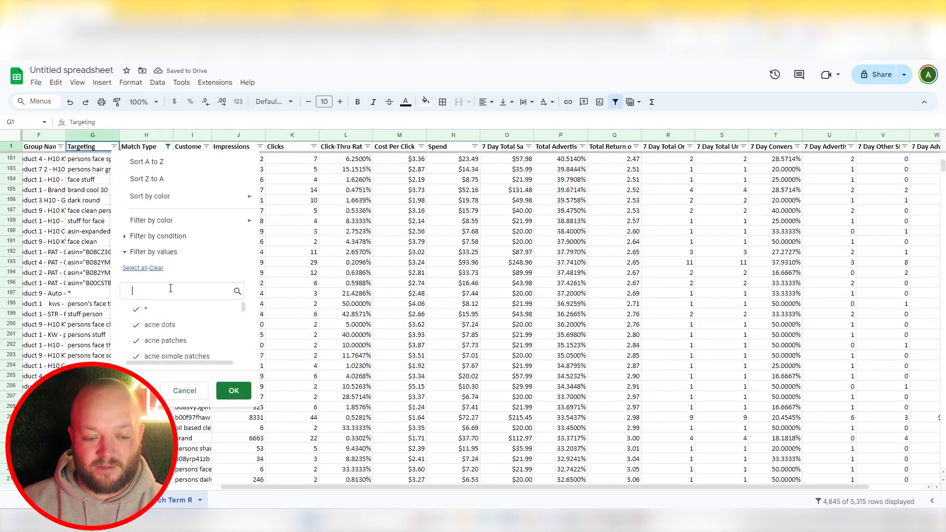
text(asin)
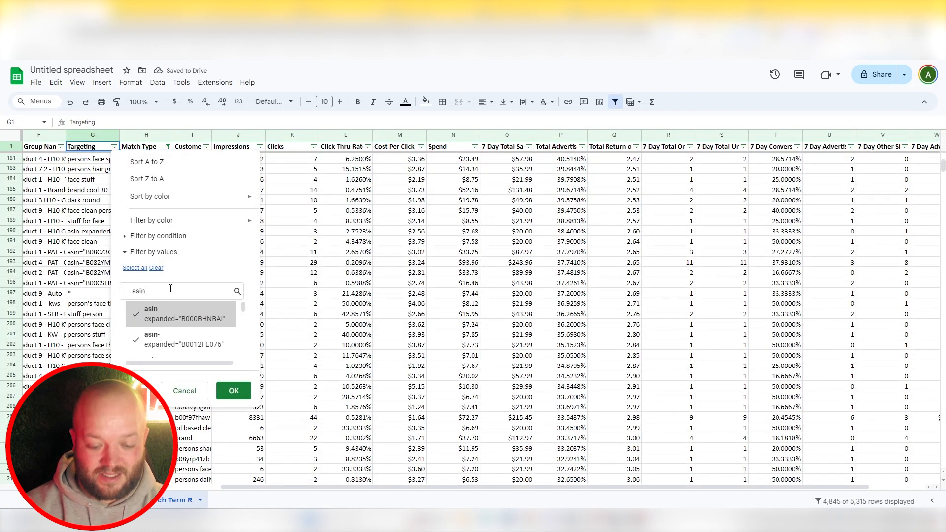
text(=)
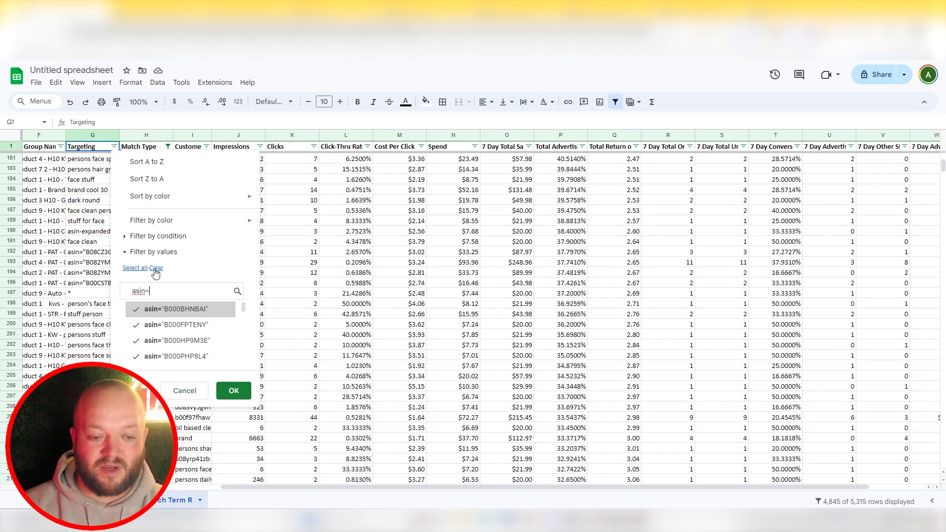
click(156, 268)
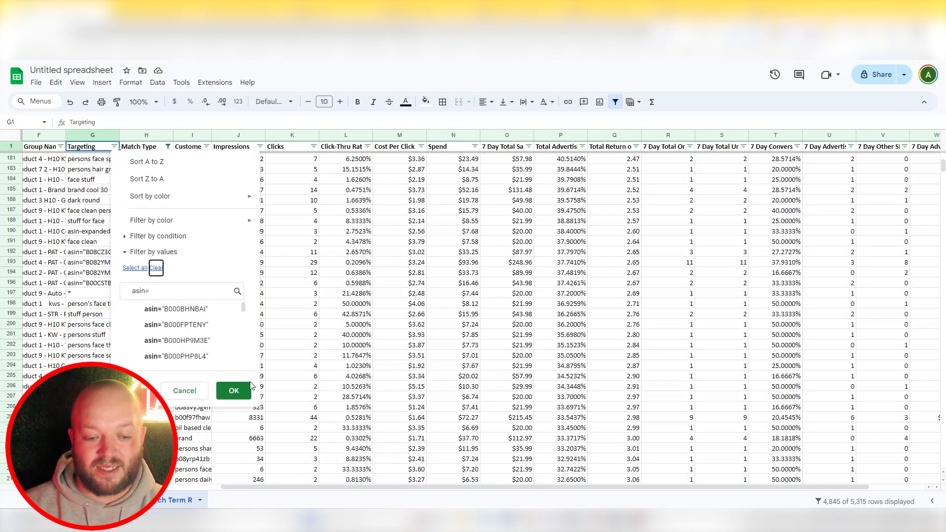
click(237, 391)
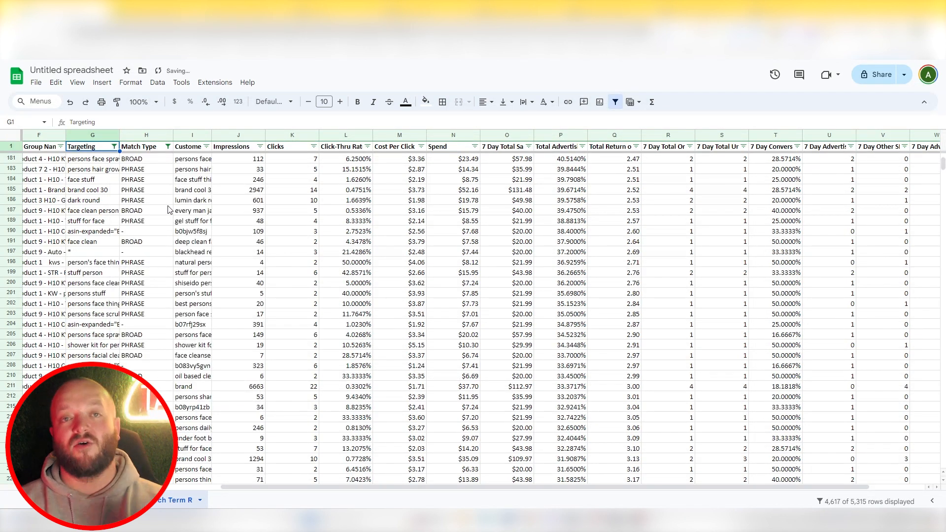
Select the customer search terms from row 183, the first with an ACOS below 40%, down to the end of the column
scroll(164, 242, up, 10)
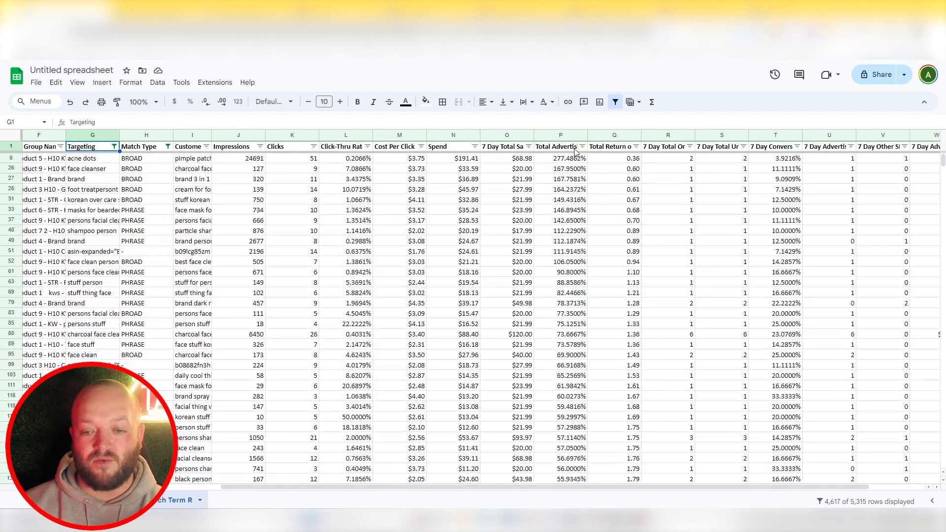
scroll(558, 316, down, 5)
scroll(558, 316, down, 10)
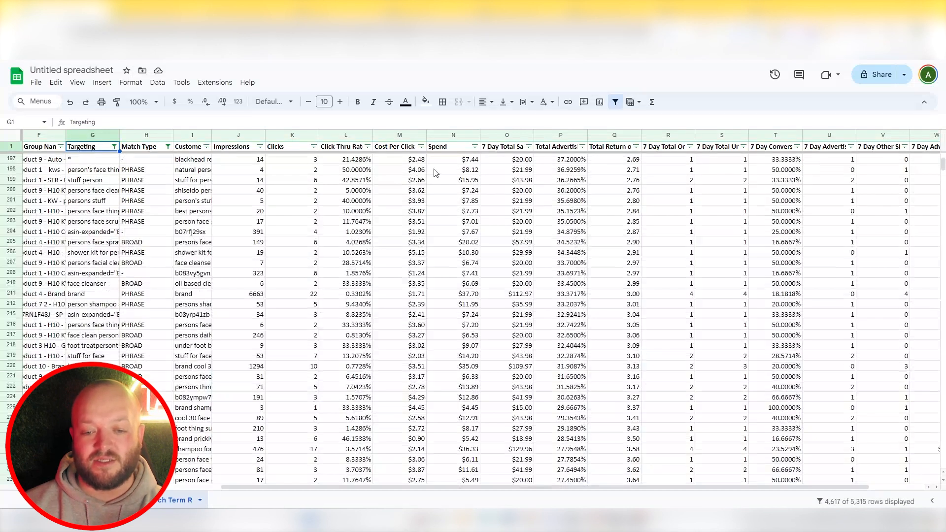
drag(199, 184, 207, 475)
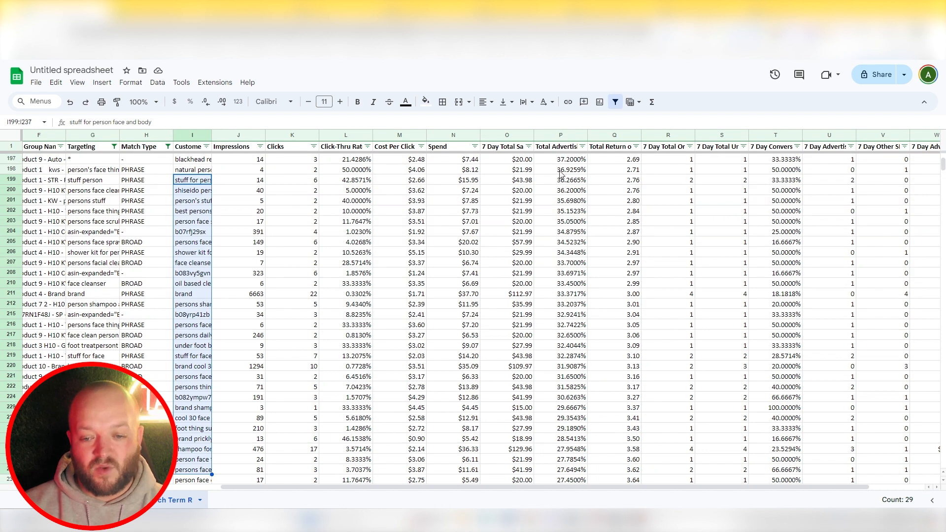
scroll(561, 173, up, 3)
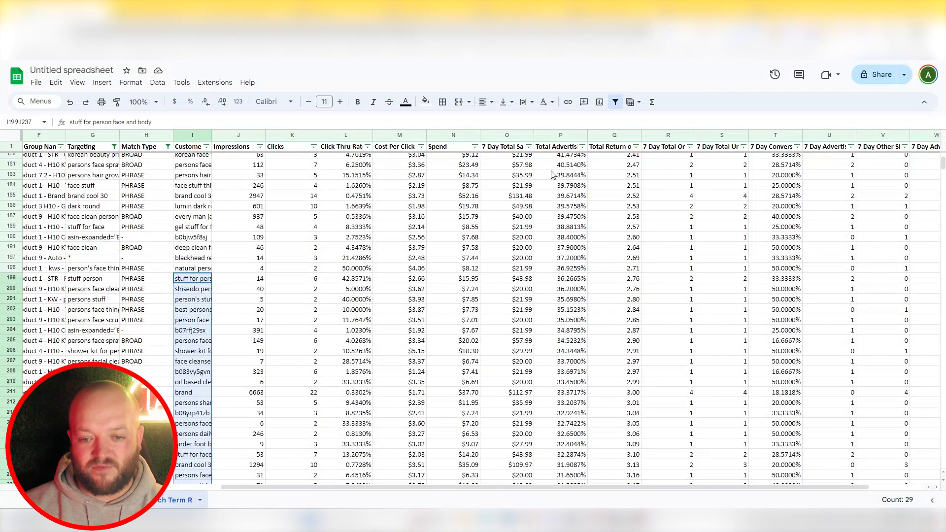
click(193, 176)
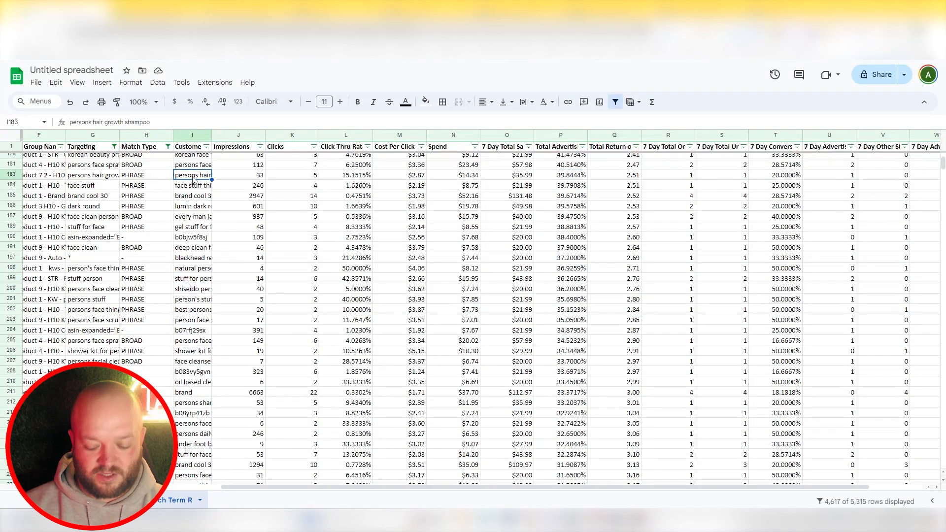
key(ctrl+shift+Down)
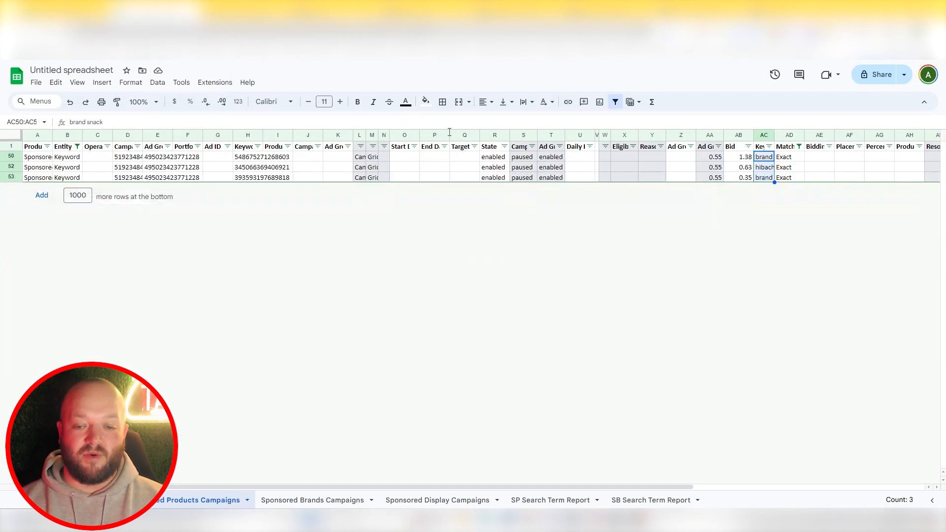
In the bulk file's Sponsored Products Campaigns sheet, add Product Targeting to the Entity filter alongside Keyword
click(799, 147)
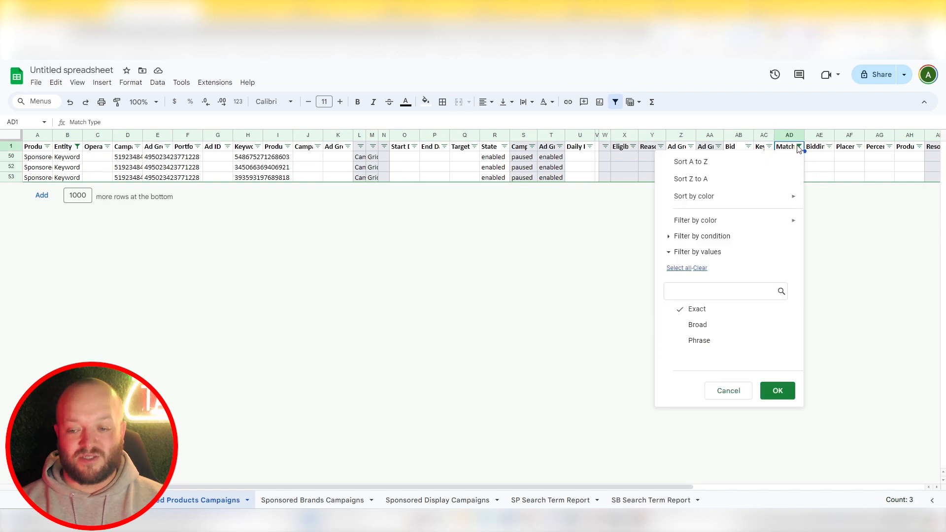
click(77, 146)
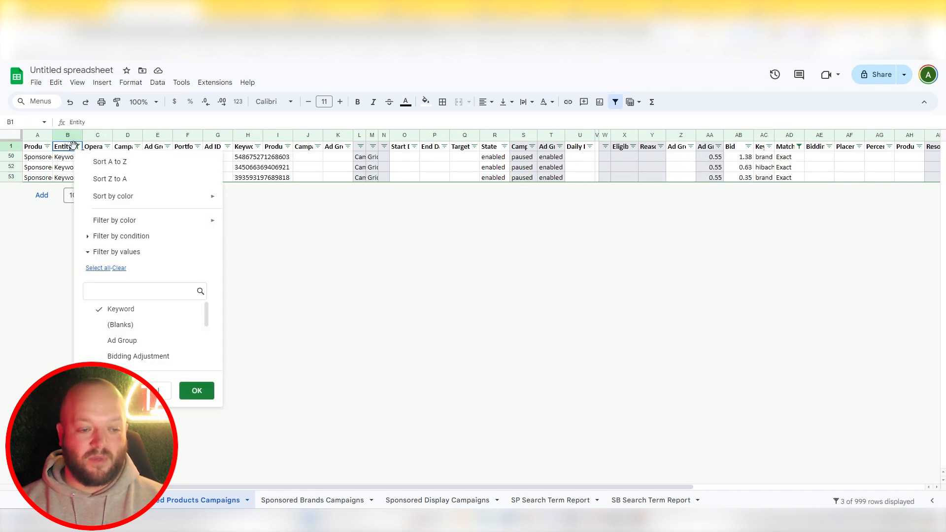
scroll(147, 340, down, 3)
click(143, 357)
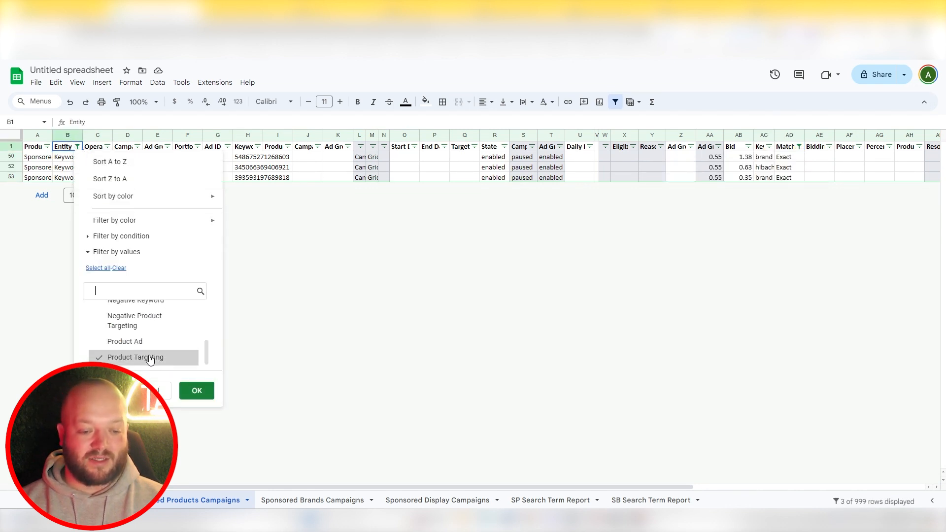
click(200, 391)
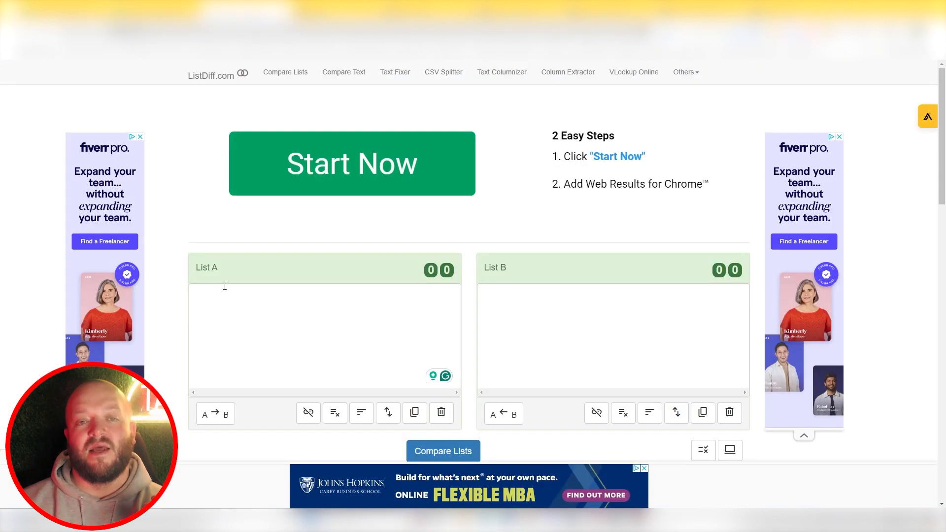
Switch to ListDiff and place the cursor in the empty List A box
click(273, 300)
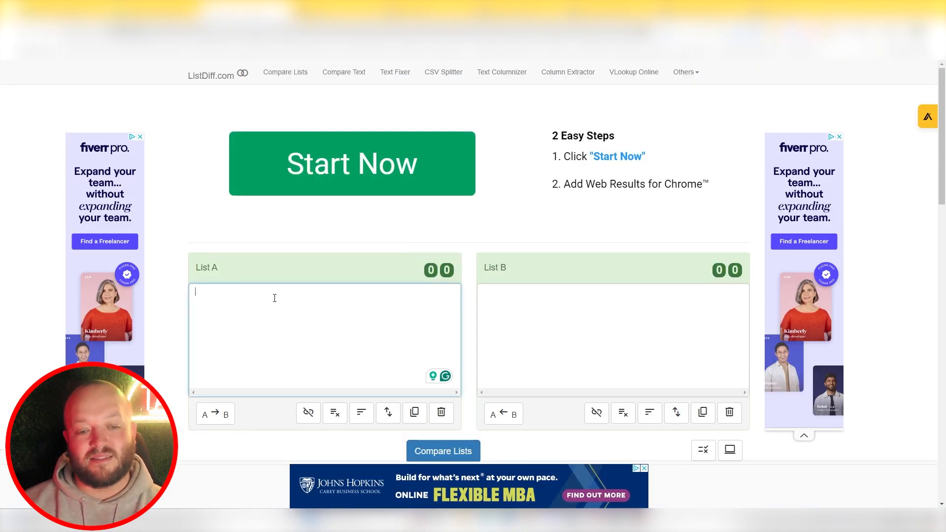
scroll(448, 311, down, 6)
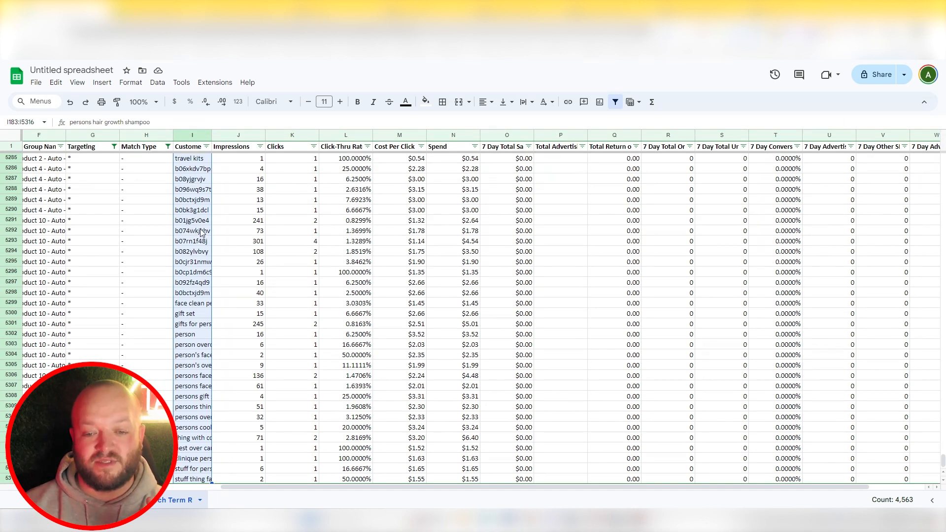
In the search term report, filter the 7 Day Total Sales column to exclude $0.00
scroll(202, 232, up, 5)
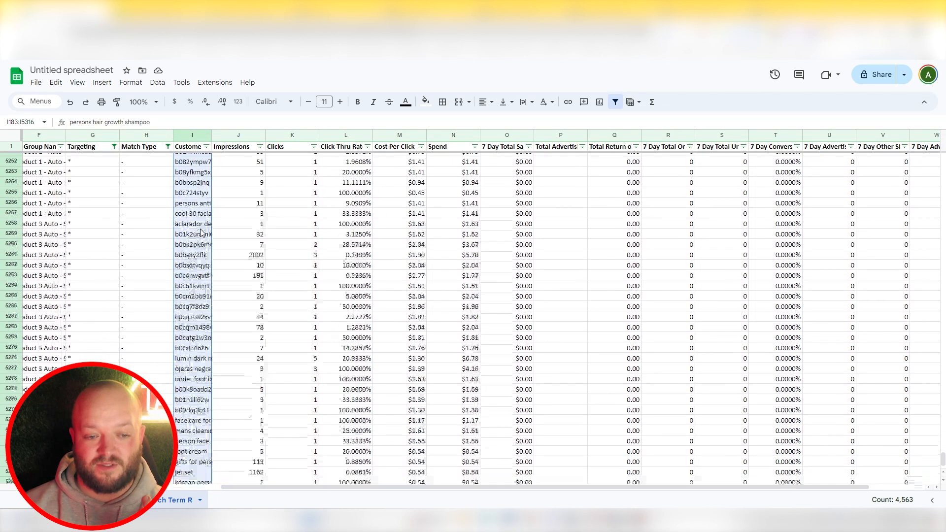
click(529, 147)
click(451, 311)
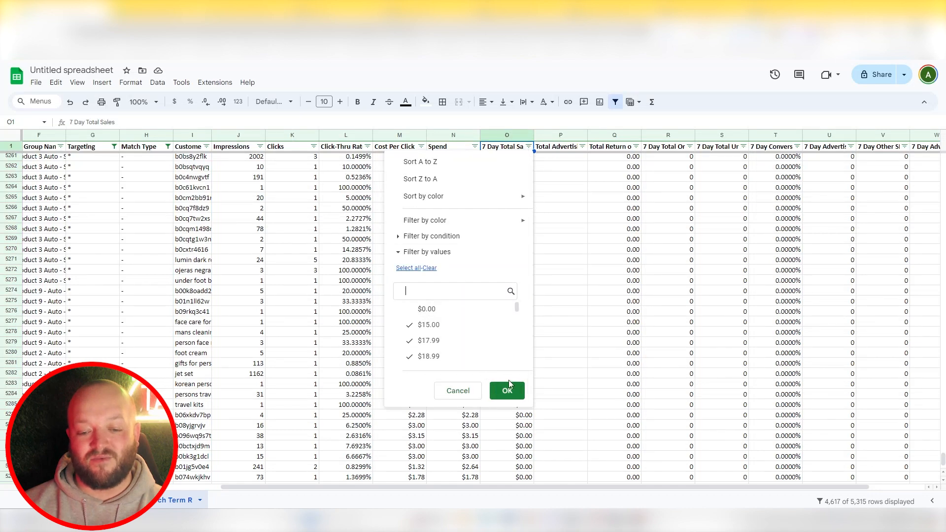
click(507, 391)
Select all filtered customer search terms from "pimple patches" in row 6 down to the end of the column
scroll(524, 372, up, 15)
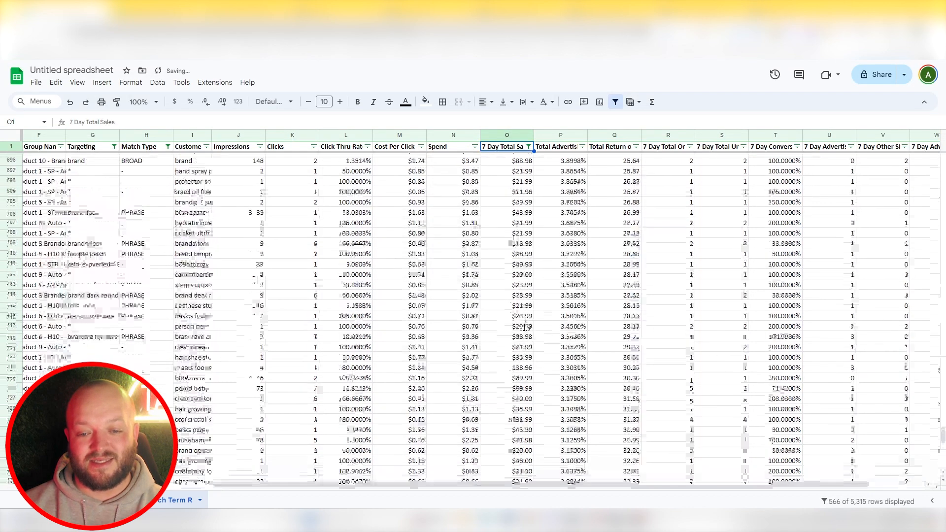
drag(943, 423, 943, 159)
click(193, 159)
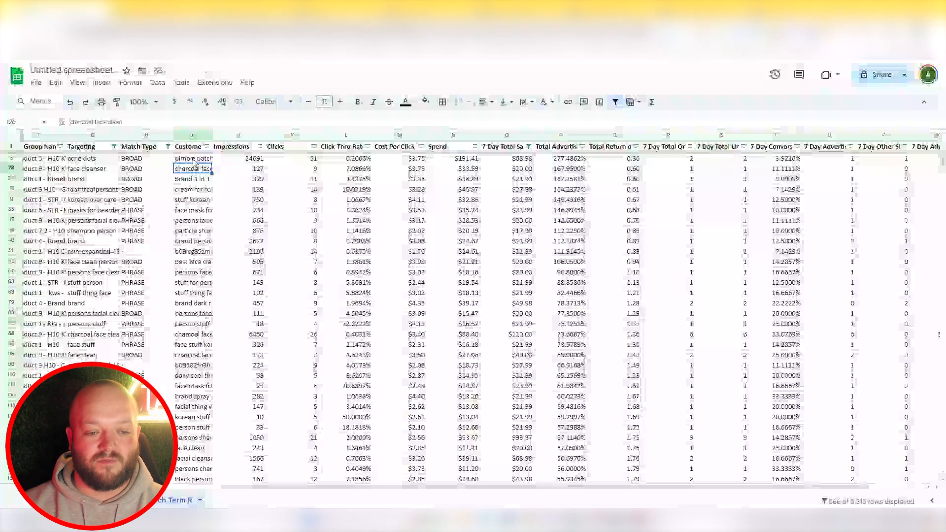
key(ctrl+shift+Down)
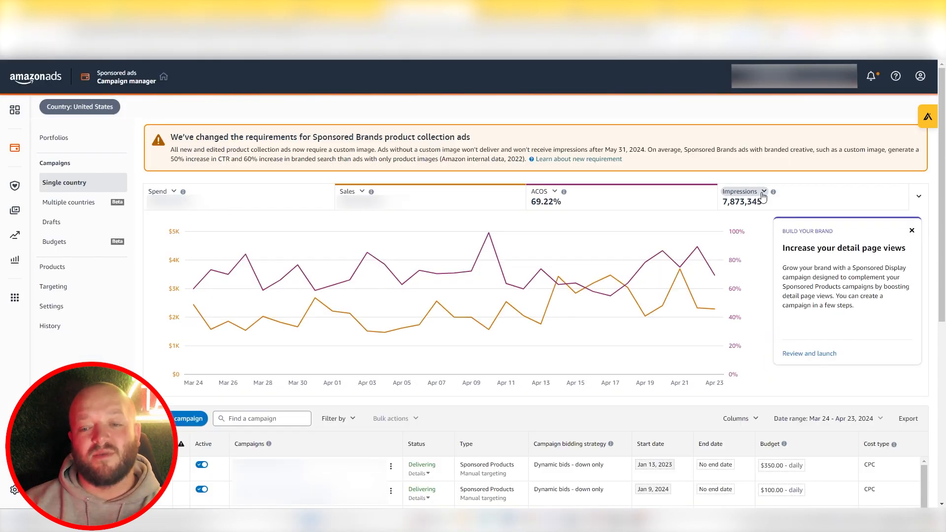
Switch to the Amazon Ads campaign manager and replace the Impressions metric with Cost-per-click (CPC)
click(763, 192)
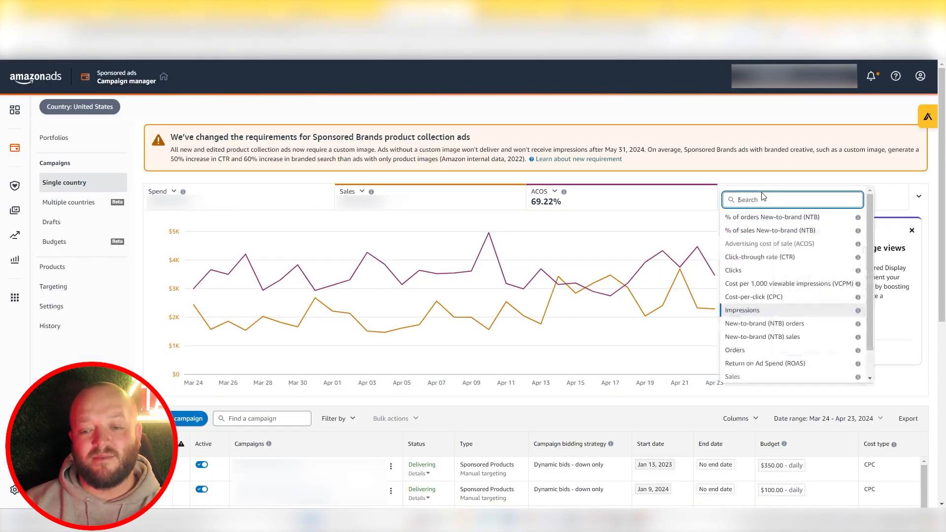
click(760, 297)
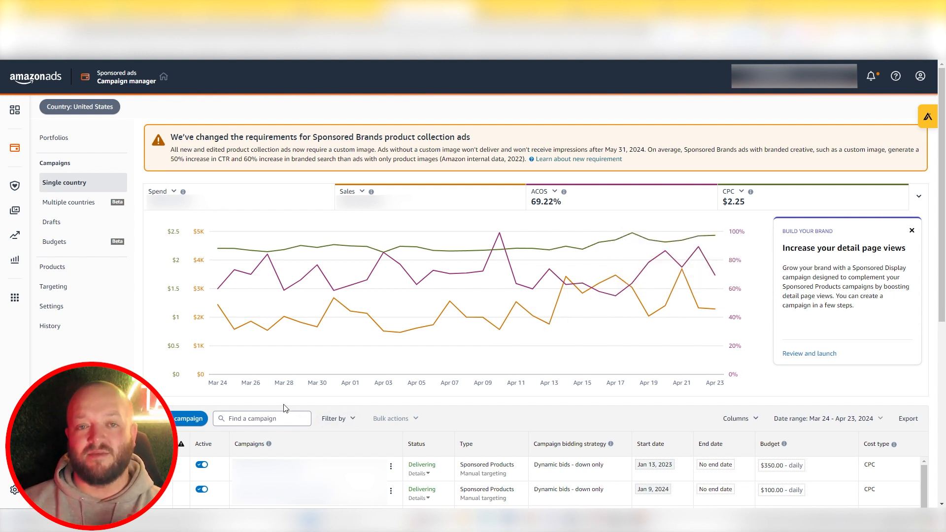
Open the account's Targeting page and bring up the Targeting type filter options
click(75, 292)
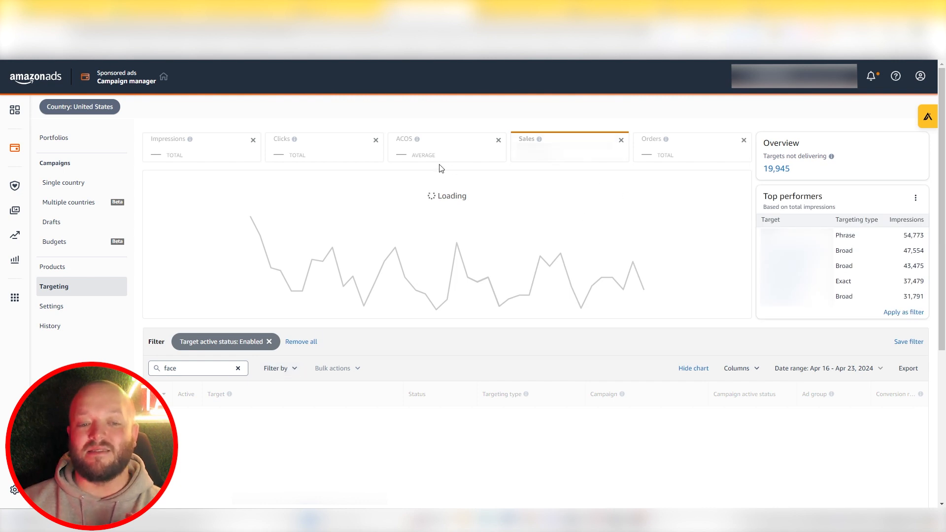
click(279, 374)
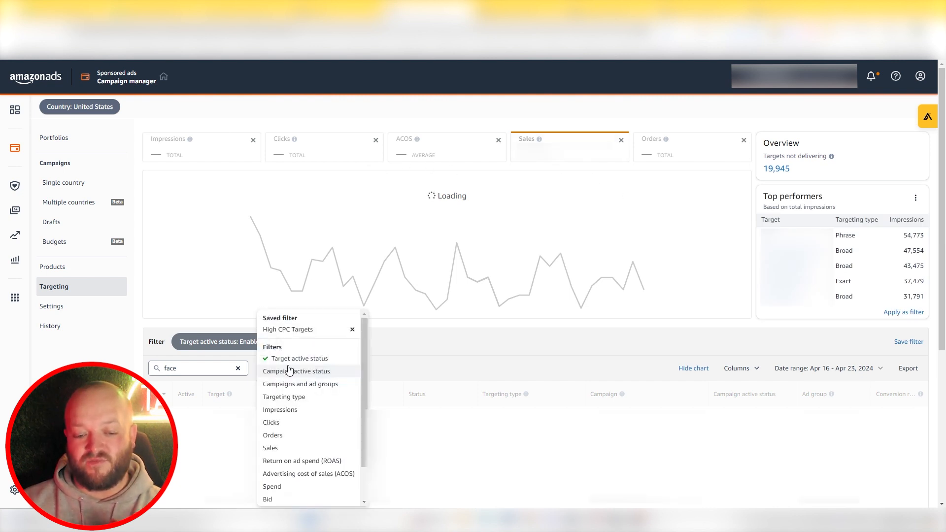
click(299, 399)
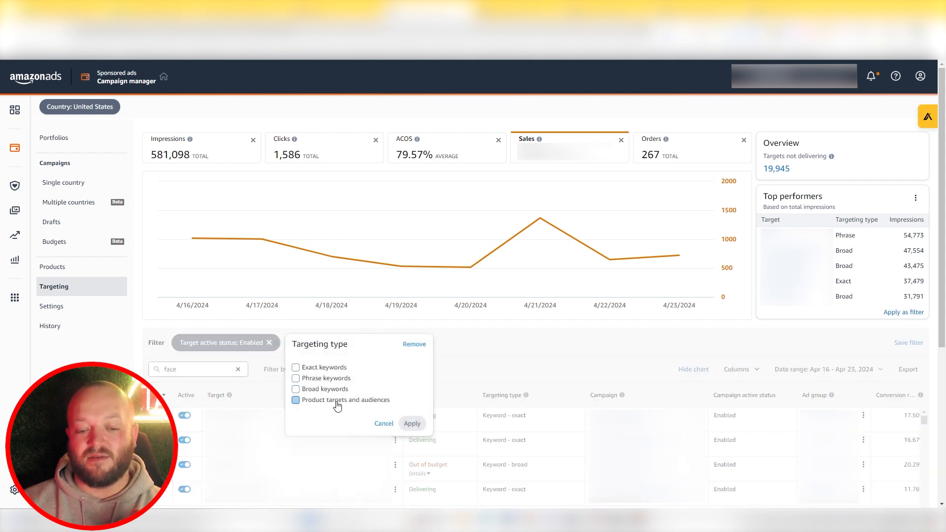
Replace the Orders metric above the targeting chart with Cost-per-click (CPC)
click(659, 153)
click(744, 140)
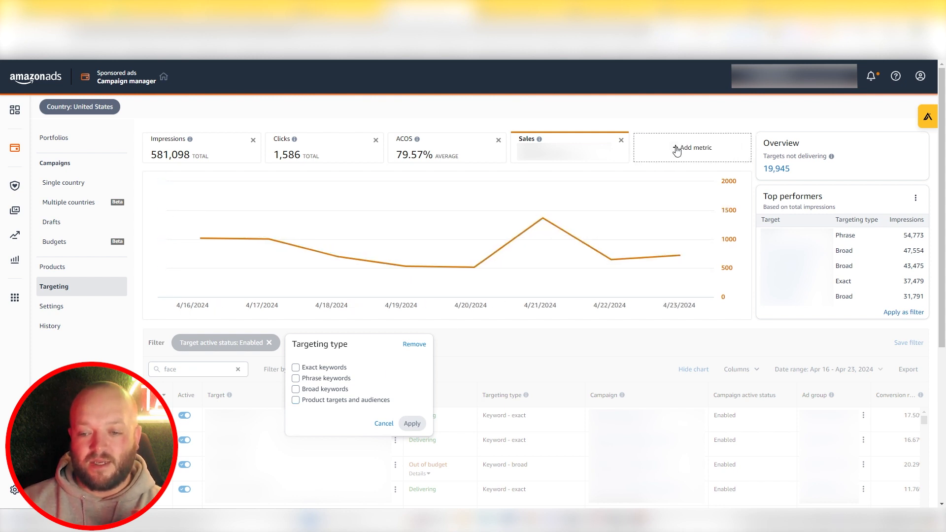
click(687, 147)
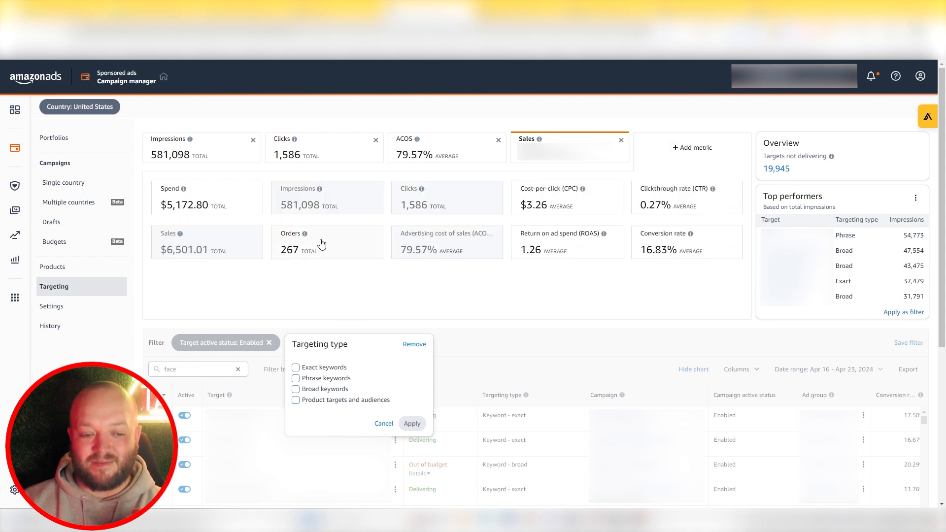
click(575, 202)
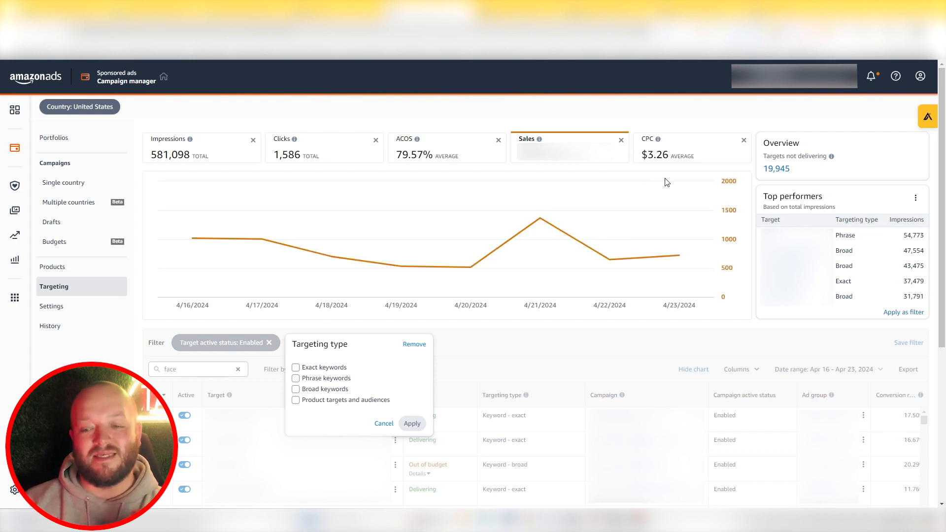
Filter the targets matching "face" to the Exact keywords targeting type
click(316, 370)
click(412, 423)
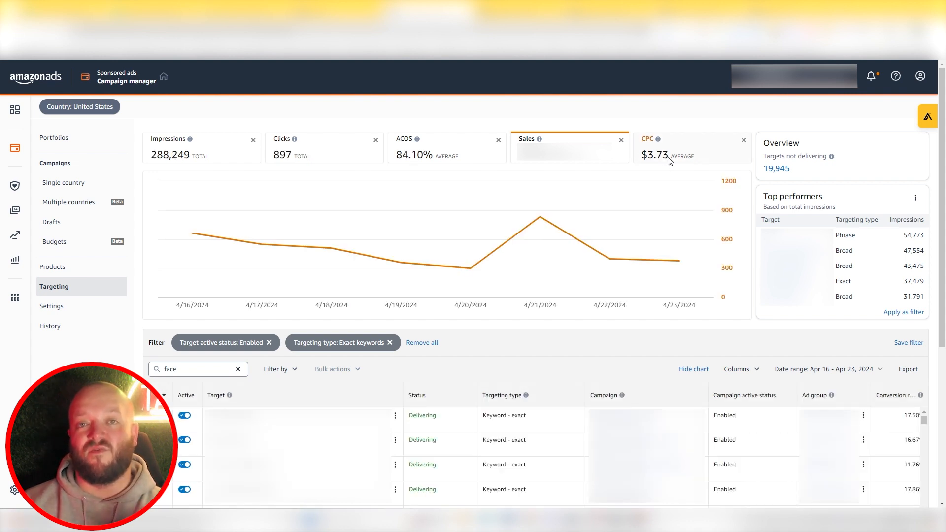
mouse_move(565, 213)
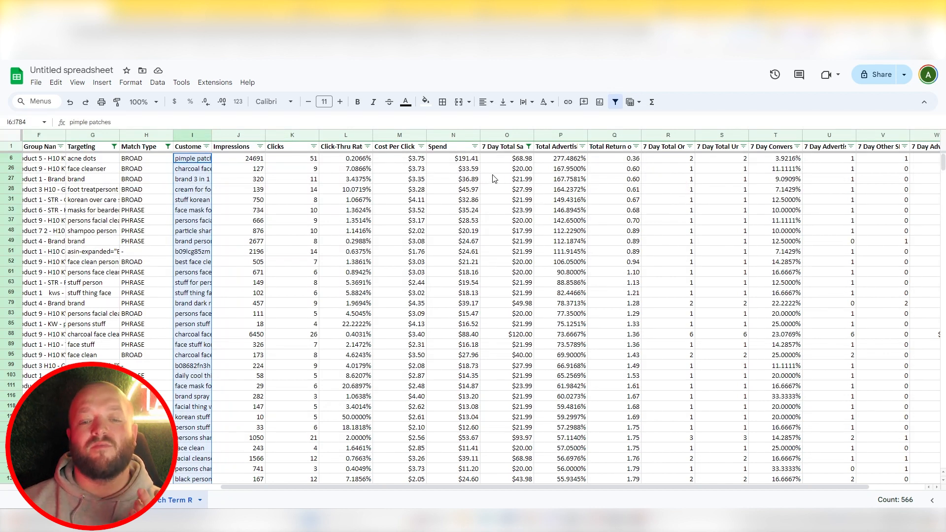
In the search term report spreadsheet, filter the 7 Day Total Orders column to exclude the values 1 and 2
click(690, 148)
click(598, 311)
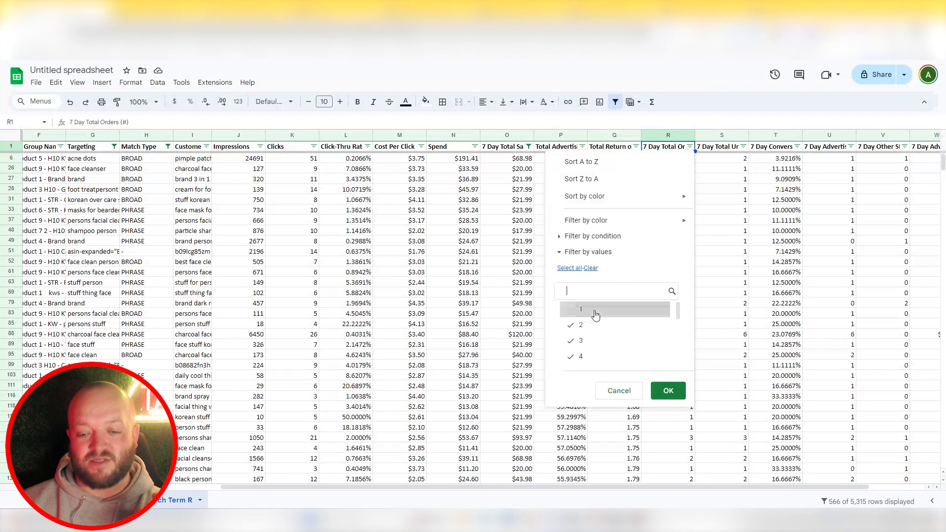
click(596, 326)
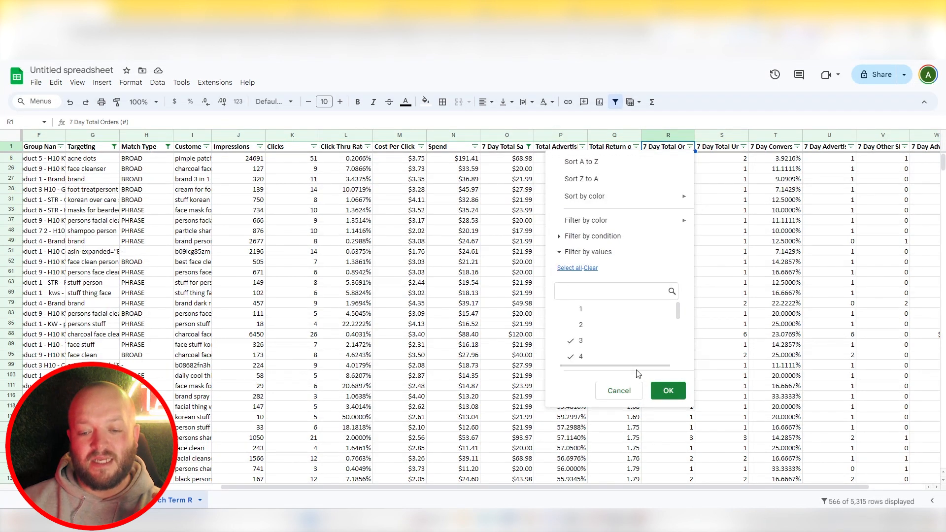
click(668, 390)
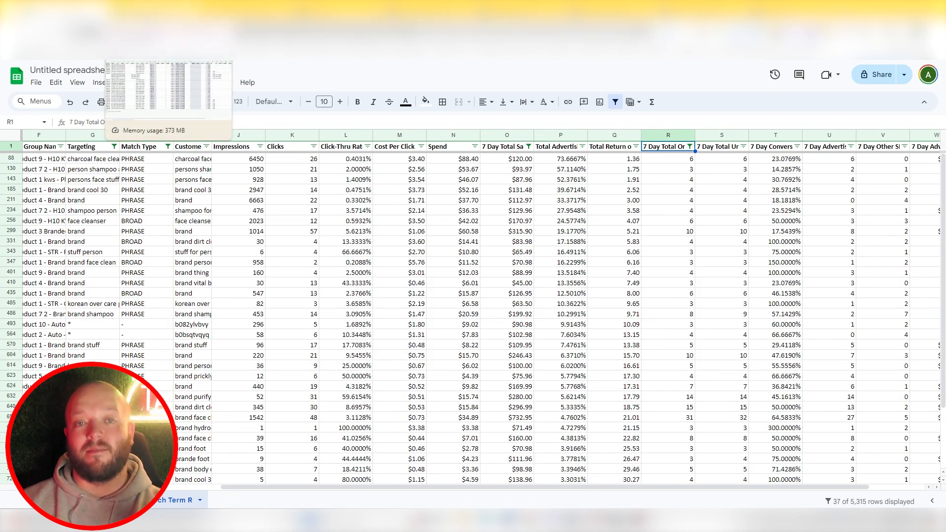
Switch to the bulk file spreadsheet and filter the Match Type column to show only Broad
click(163, 30)
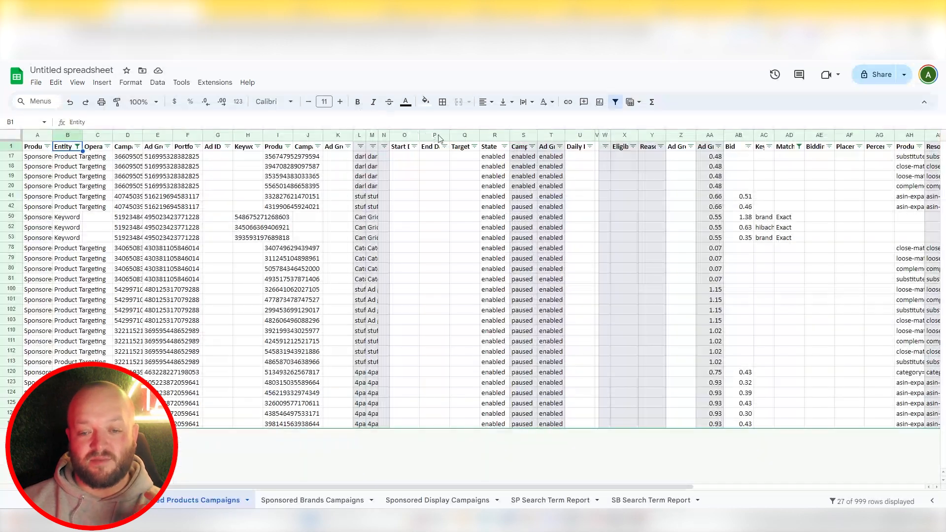
click(799, 148)
click(700, 325)
click(709, 309)
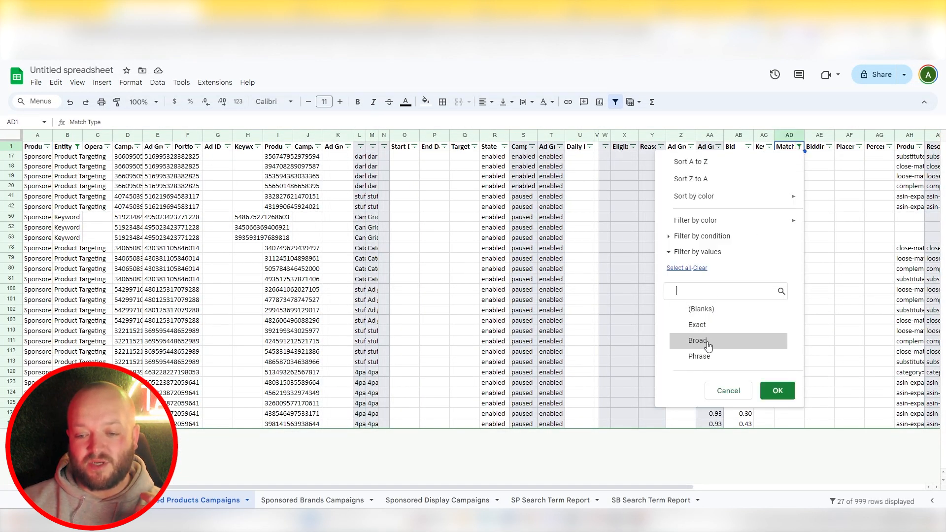
click(706, 341)
click(710, 356)
click(710, 356)
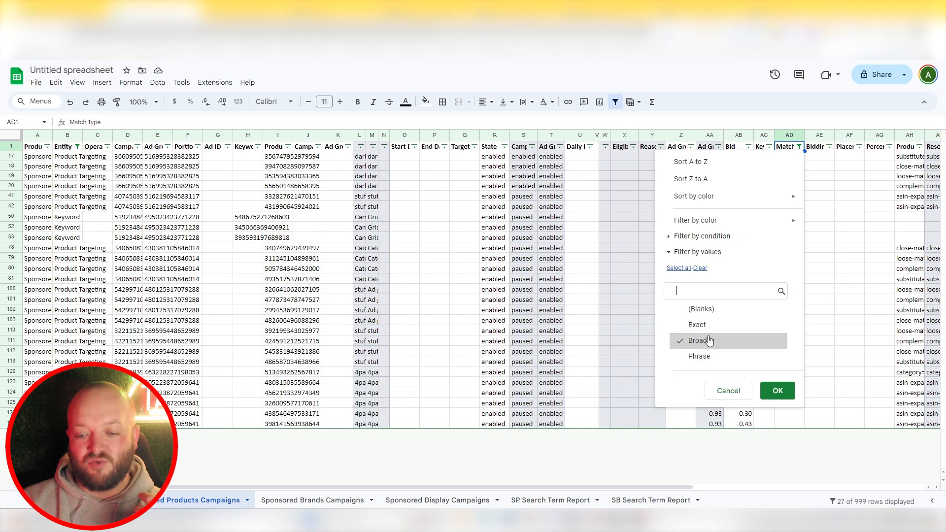
click(778, 392)
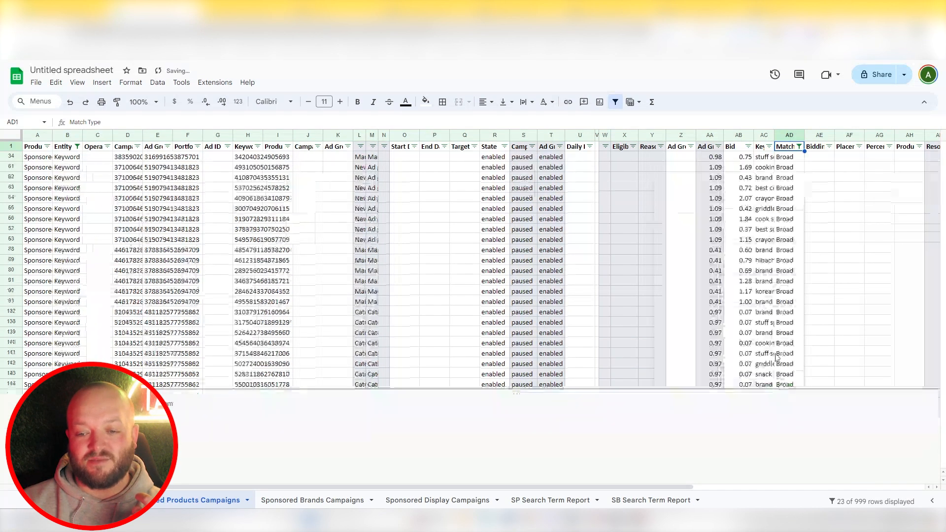
Change the Match Type filter to show Phrase instead of Broad
click(800, 147)
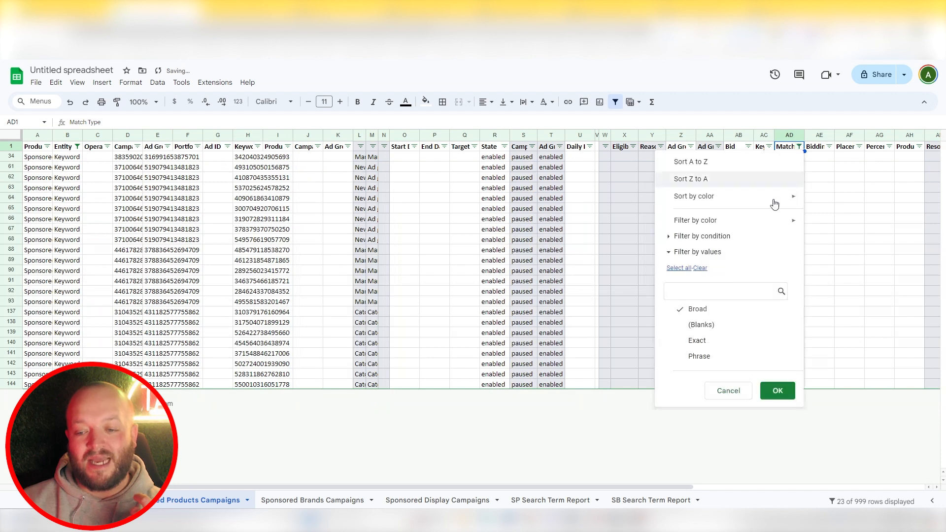
click(709, 310)
click(714, 355)
click(781, 392)
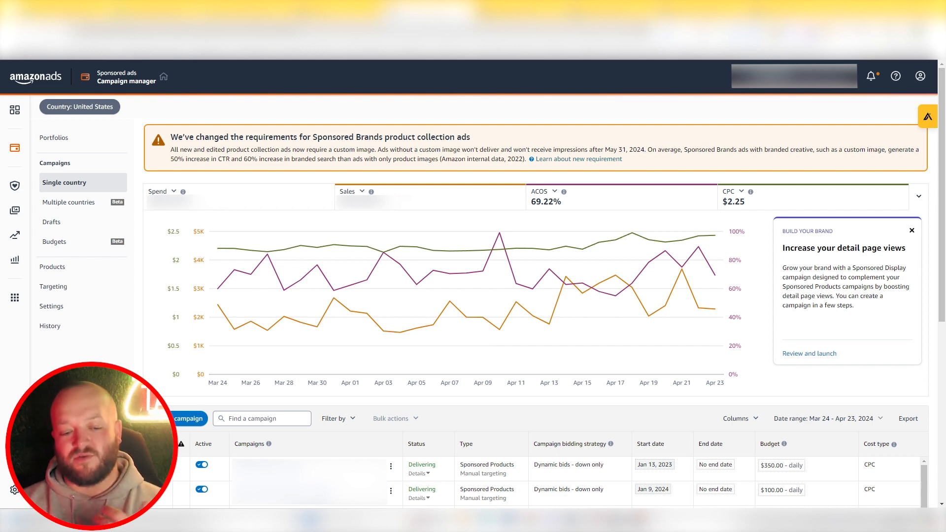
Start a new Sponsored Display campaign in the Amazon Ads campaign manager and bring up its optimization strategy options
click(175, 419)
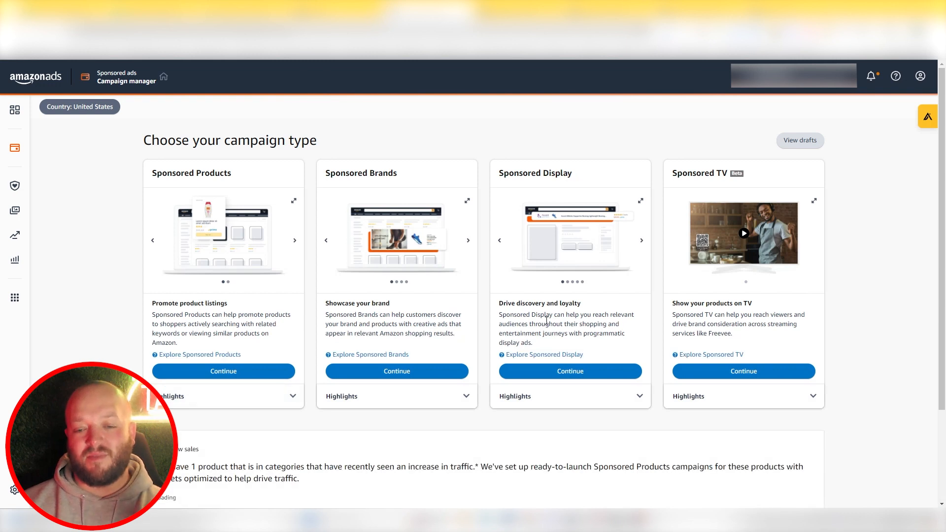
click(598, 377)
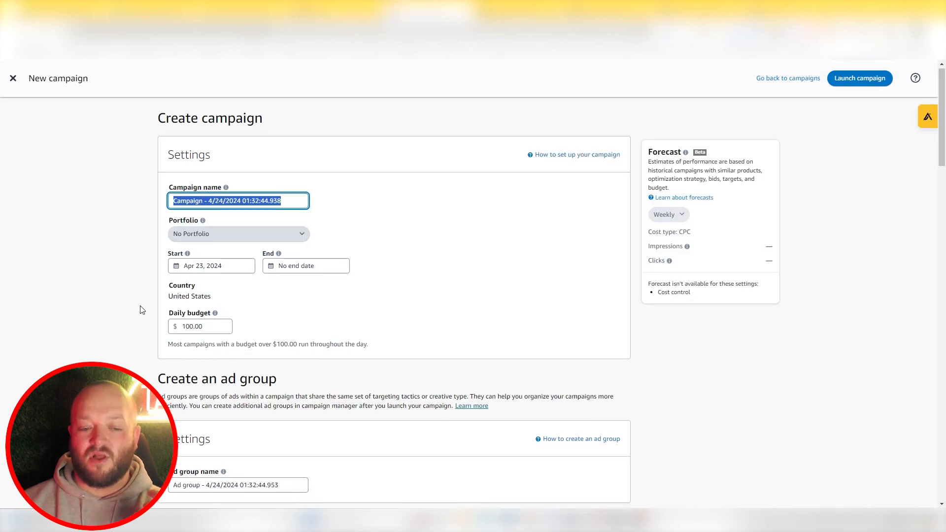
scroll(142, 310, down, 4)
scroll(142, 310, down, 5)
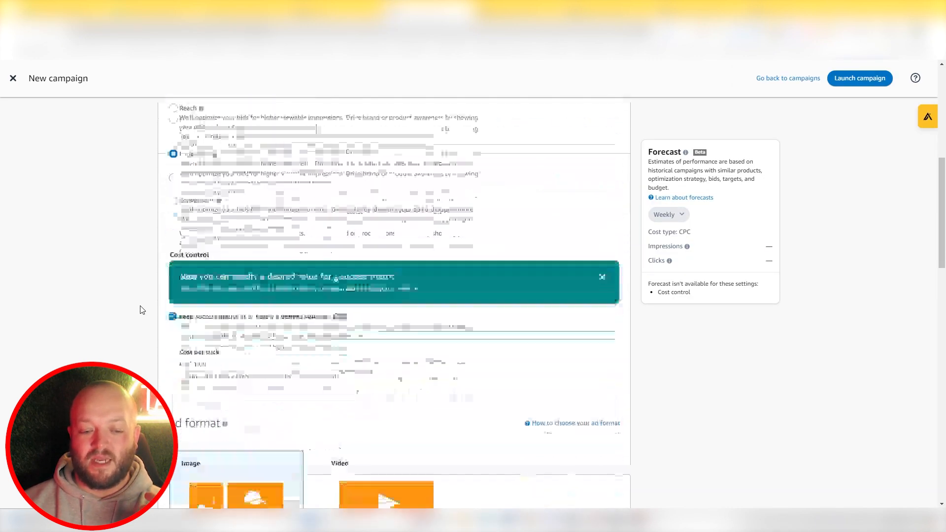
scroll(142, 310, up, 2)
scroll(142, 310, down, 7)
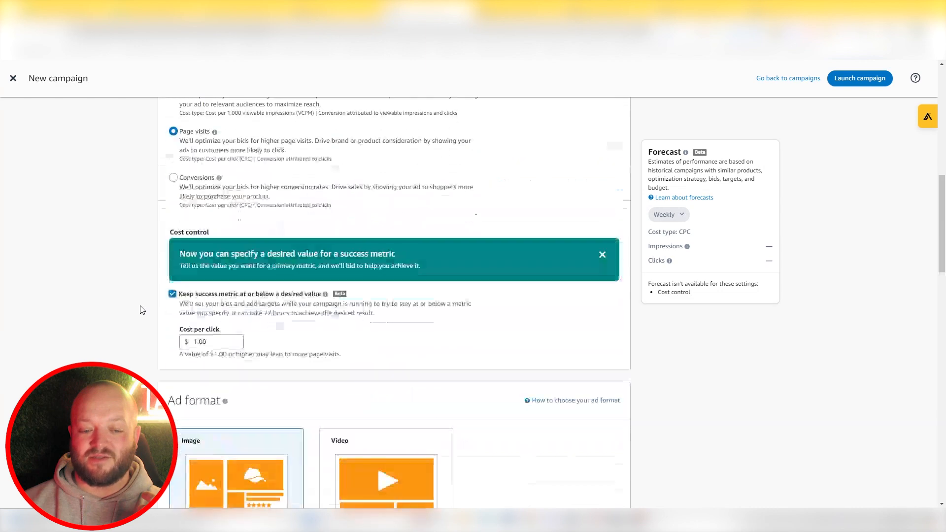
scroll(142, 310, up, 4)
scroll(178, 207, up, 3)
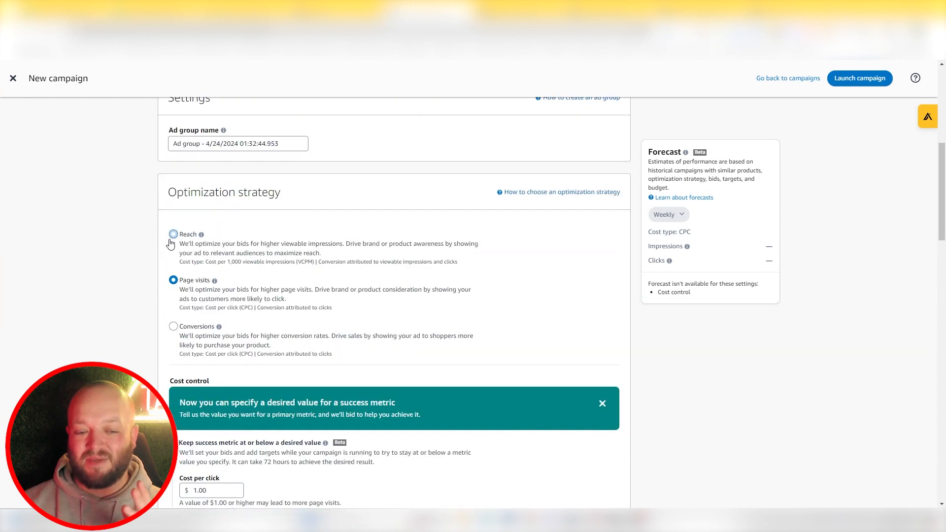
In the contextual targeting section, bring up the ASIN list entry for targeting individual products
scroll(125, 332, down, 12)
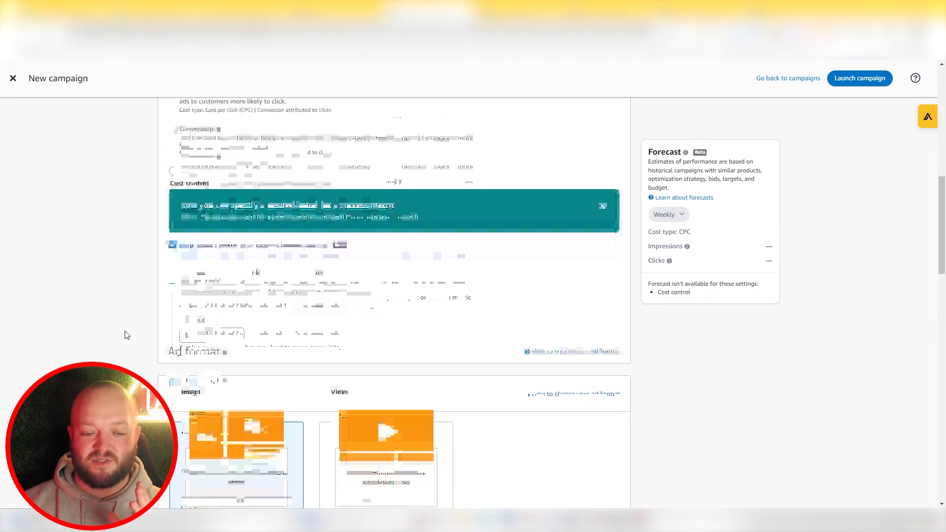
scroll(122, 261, down, 2)
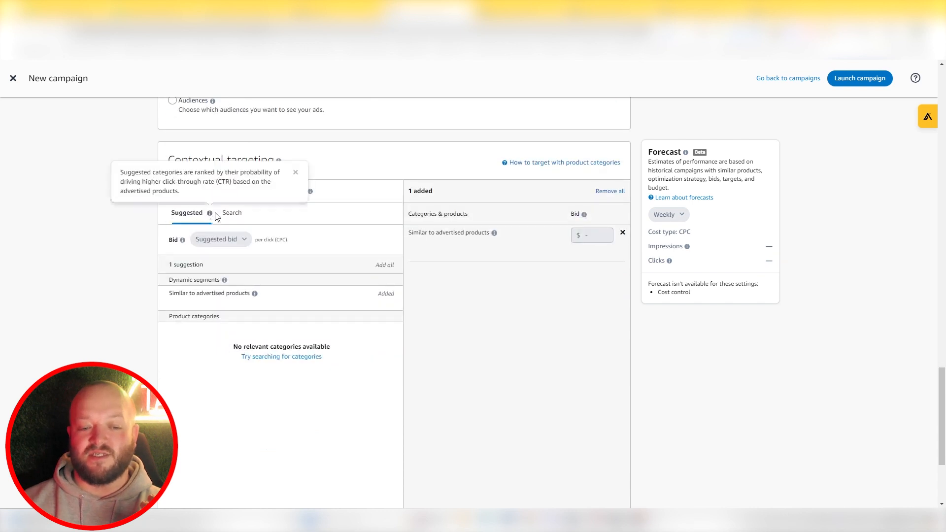
scroll(254, 205, up, 1)
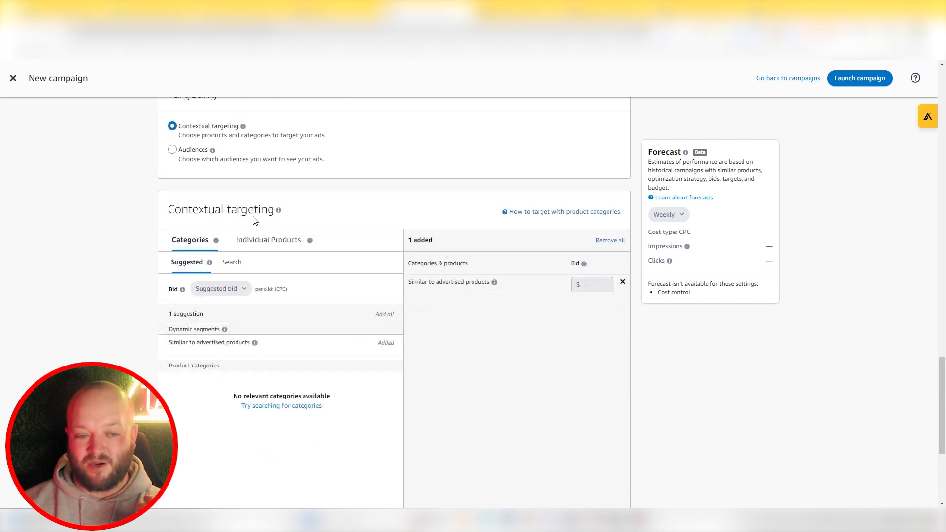
click(259, 241)
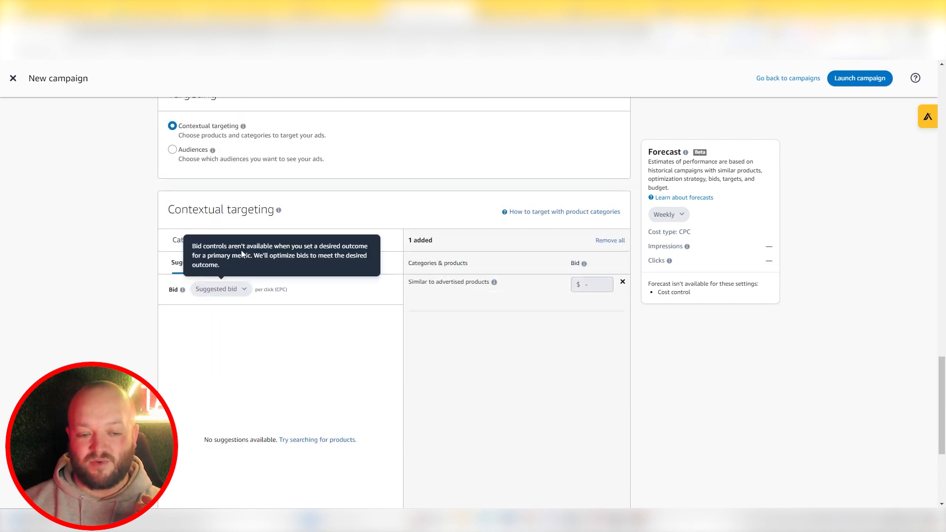
click(267, 263)
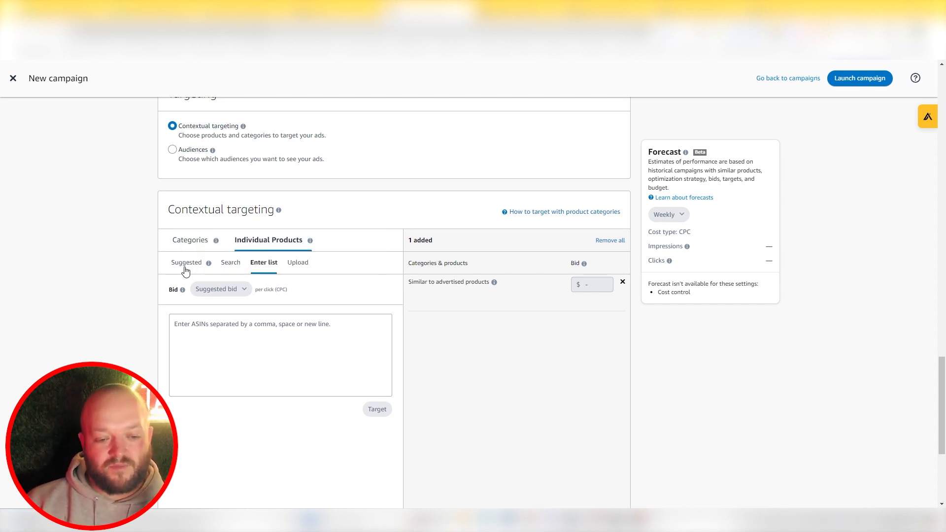
Bring up the category search in contextual targeting and browse the full list of product categories
click(203, 248)
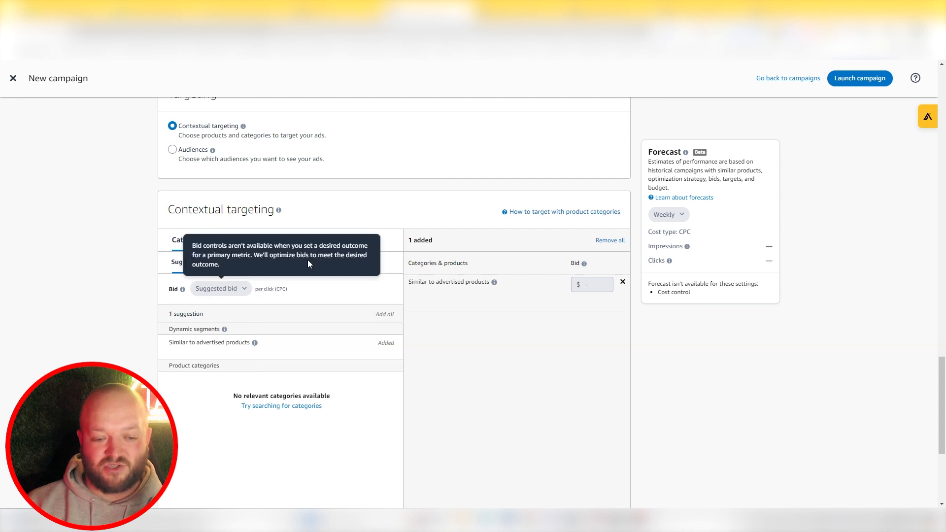
click(233, 265)
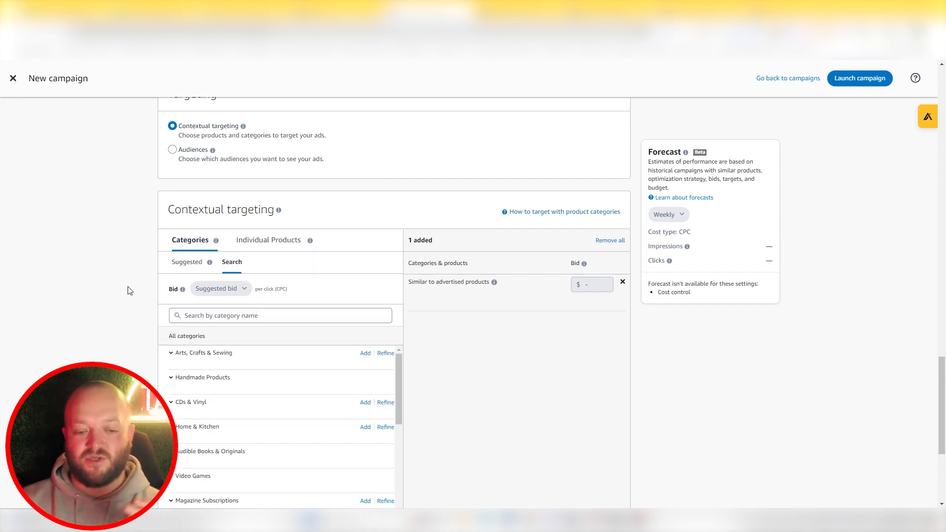
scroll(129, 291, down, 2)
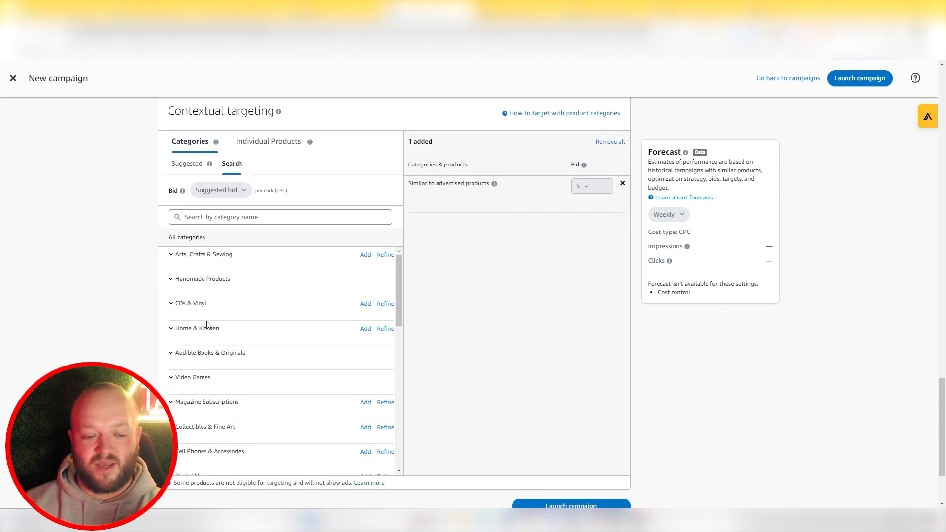
scroll(132, 262, up, 5)
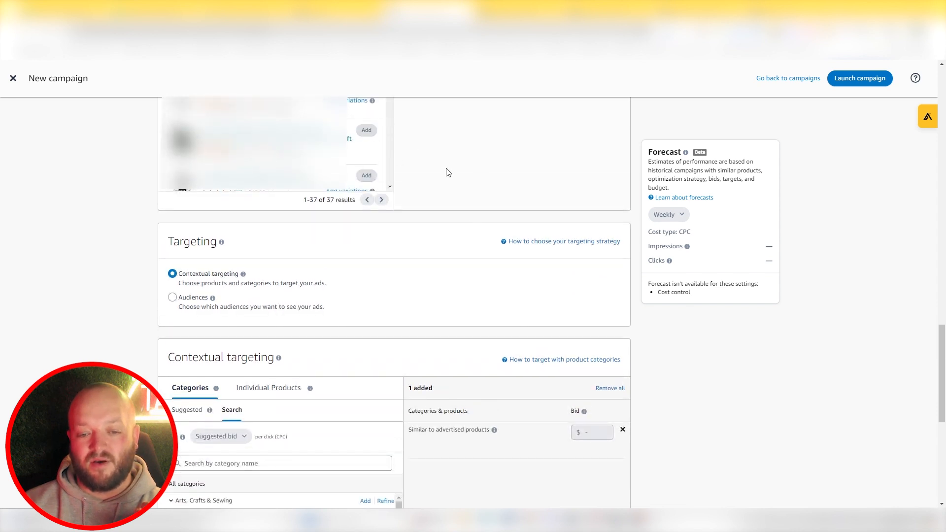
scroll(455, 163, up, 4)
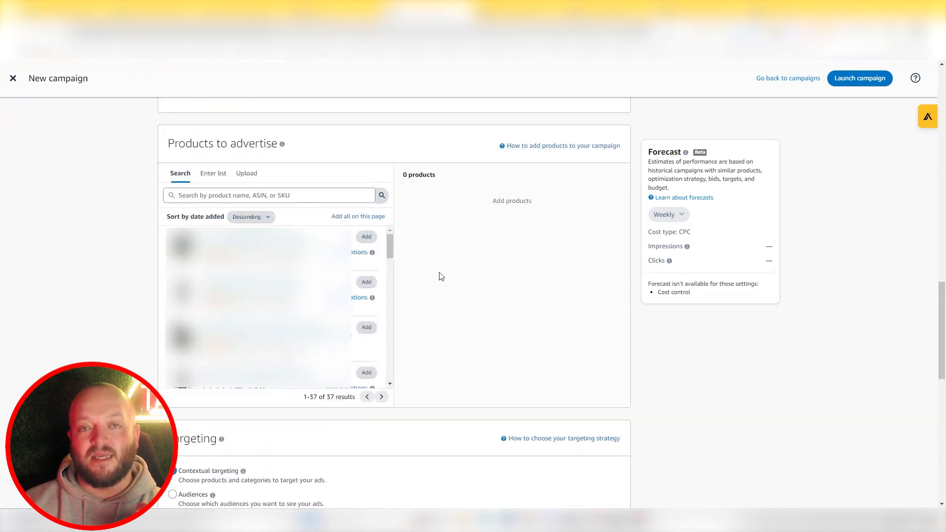
scroll(134, 316, down, 10)
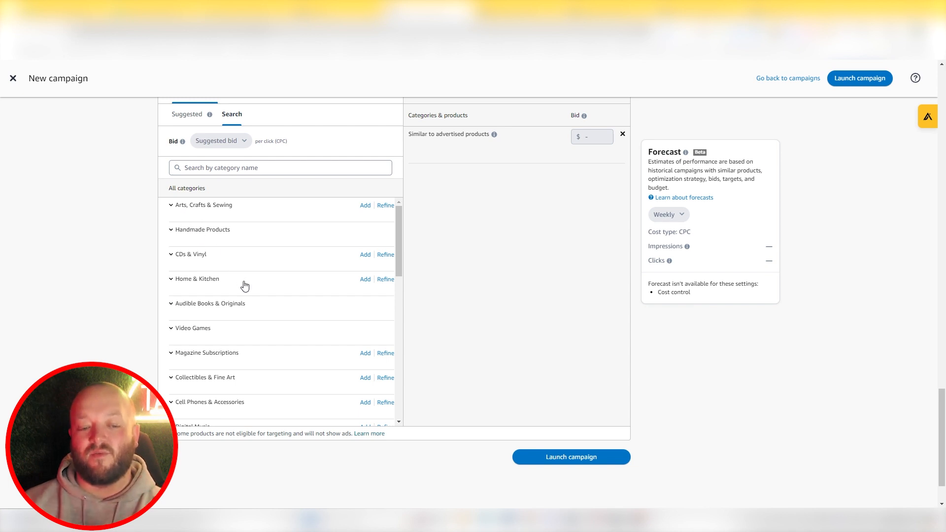
scroll(245, 285, down, 2)
scroll(218, 319, down, 2)
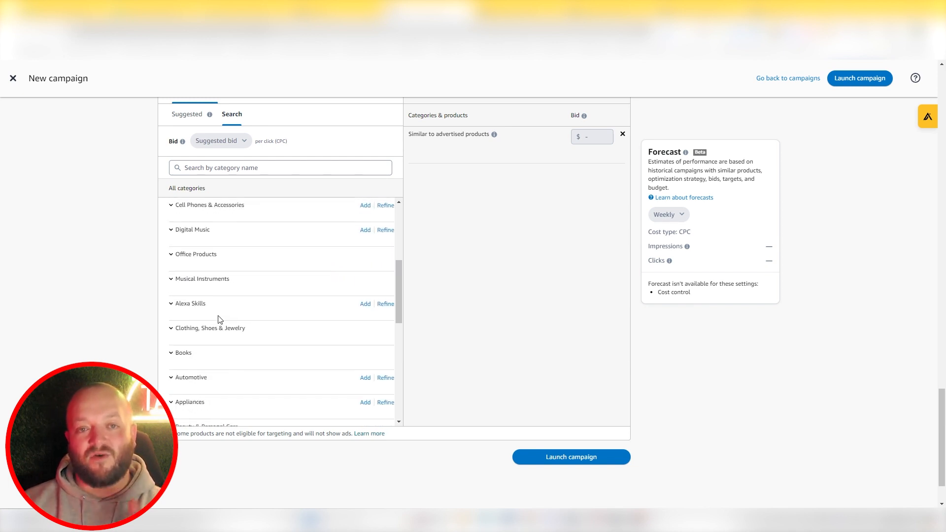
scroll(219, 320, down, 2)
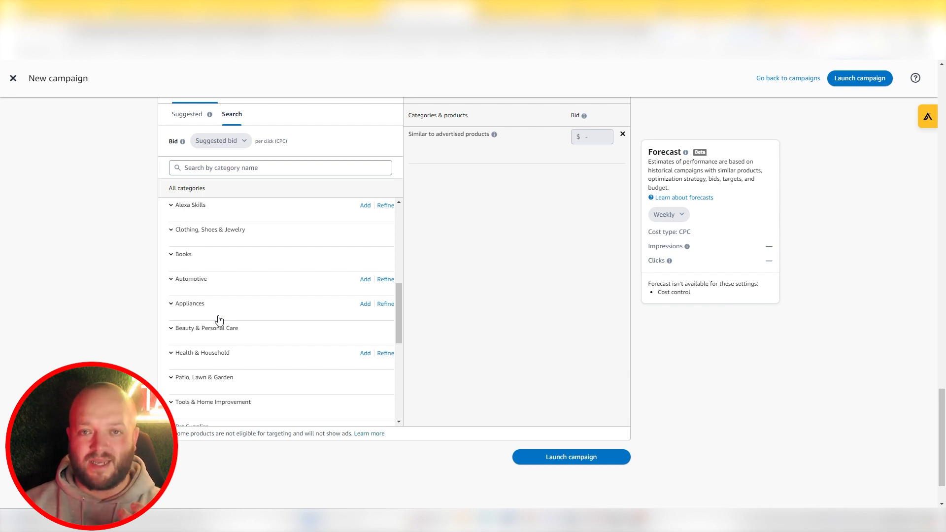
scroll(219, 320, down, 2)
scroll(218, 317, up, 10)
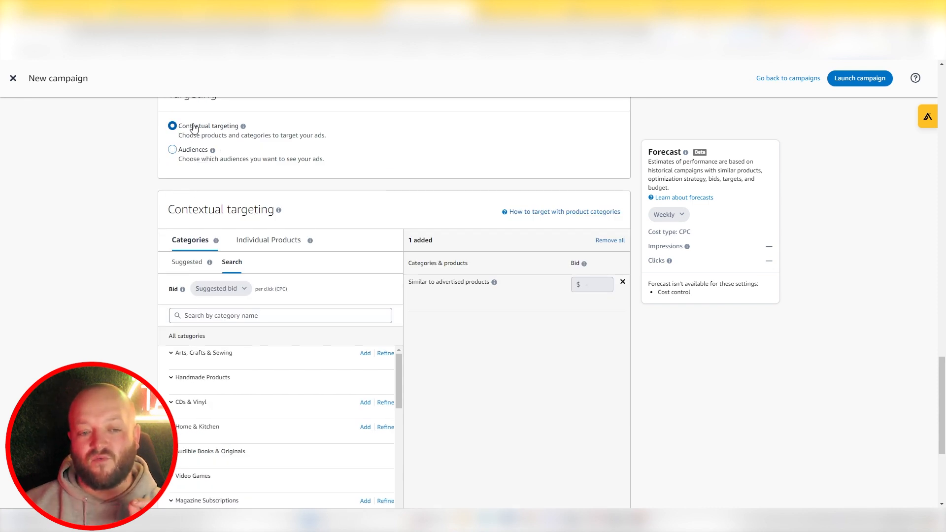
Set the targeting to Audiences and look through the Amazon audiences, views remarketing and purchases remarketing options
click(191, 150)
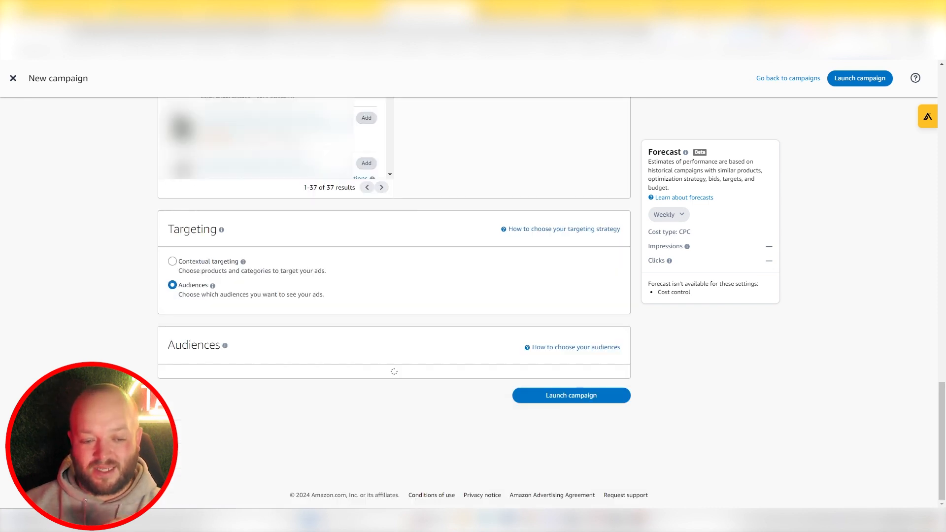
scroll(127, 269, down, 2)
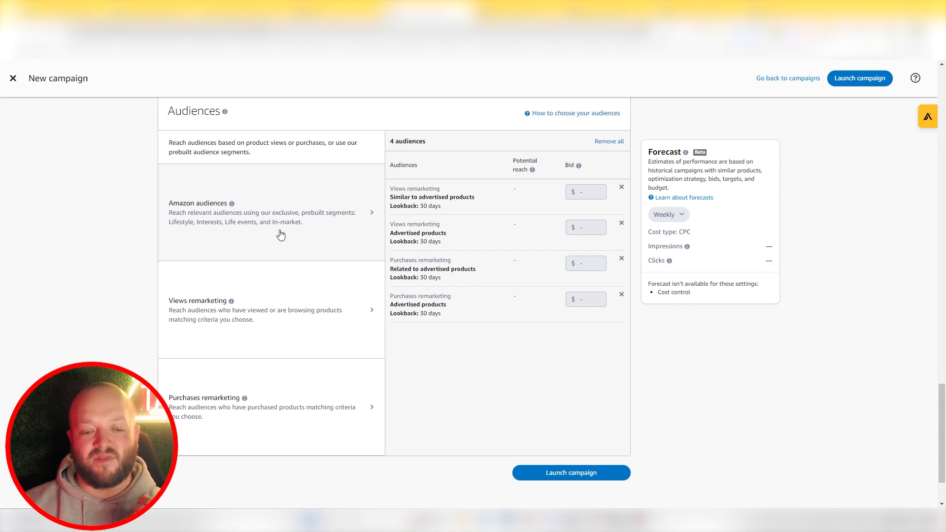
click(251, 224)
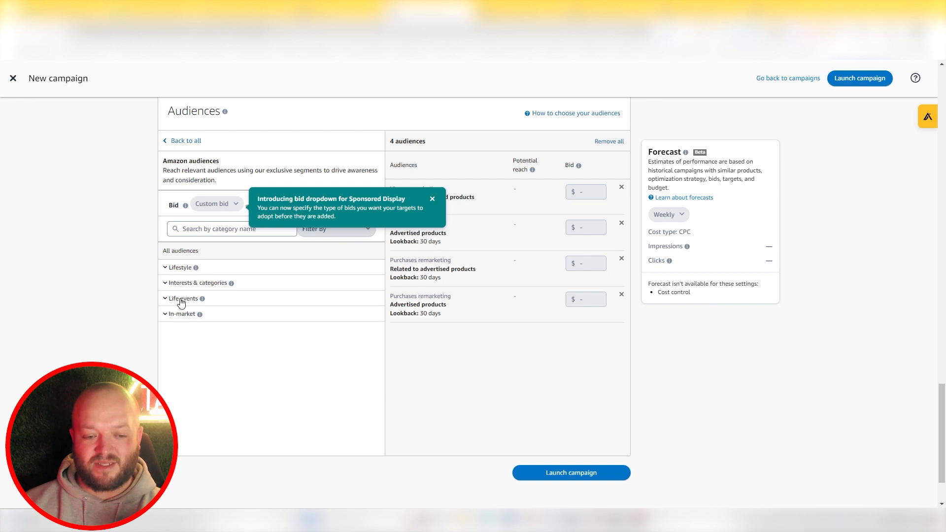
click(186, 141)
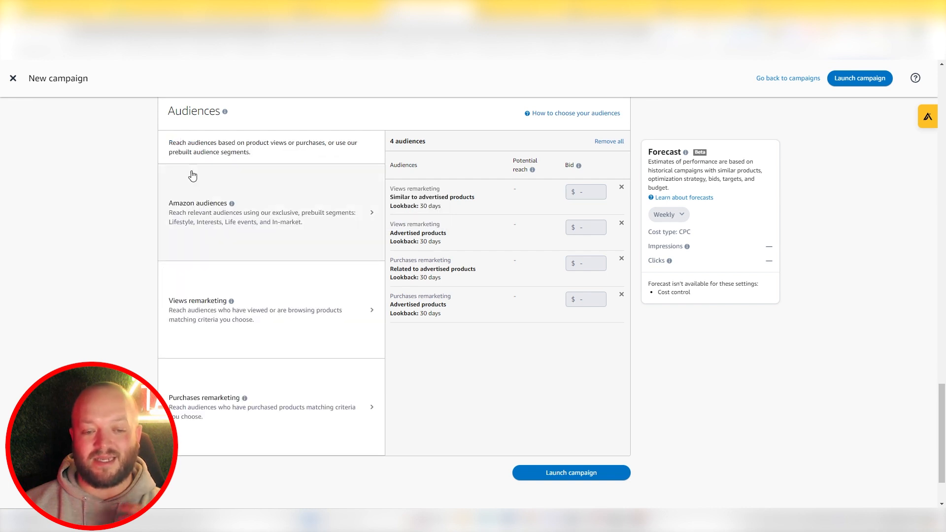
click(295, 323)
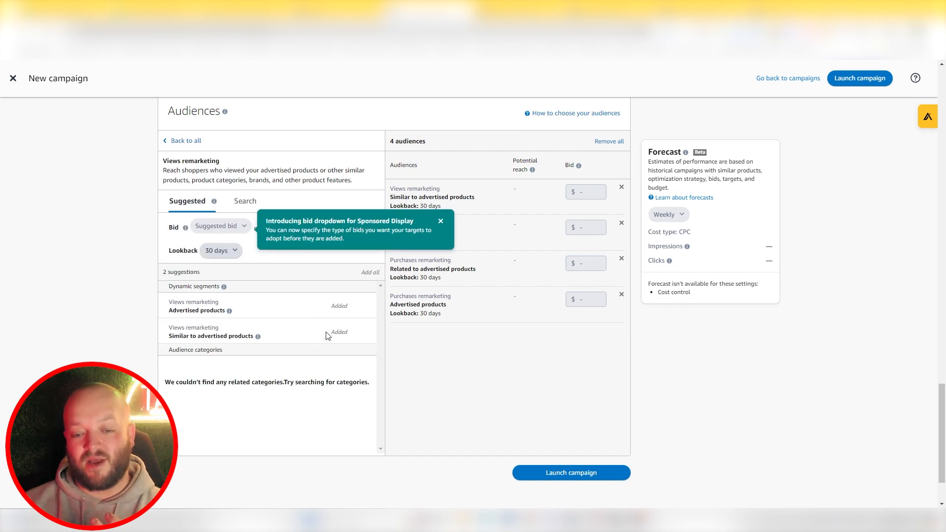
click(441, 221)
click(242, 409)
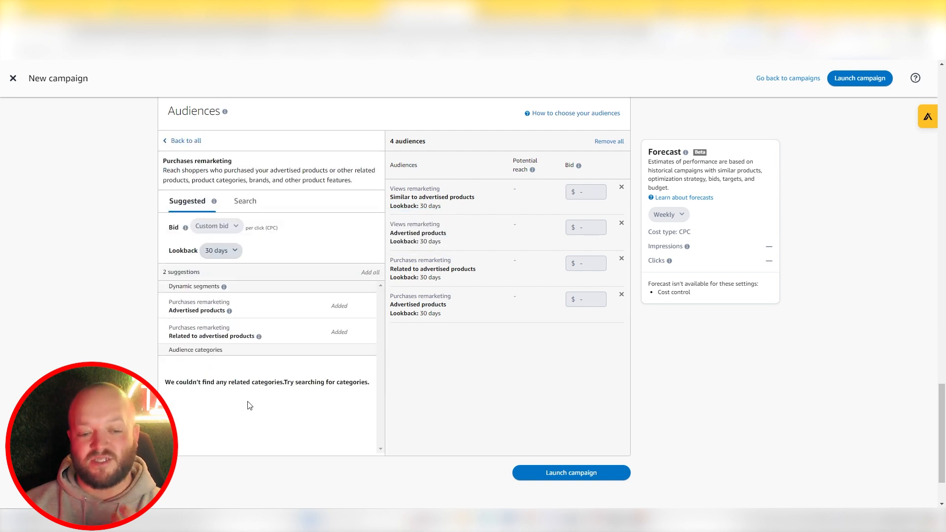
mouse_move(258, 337)
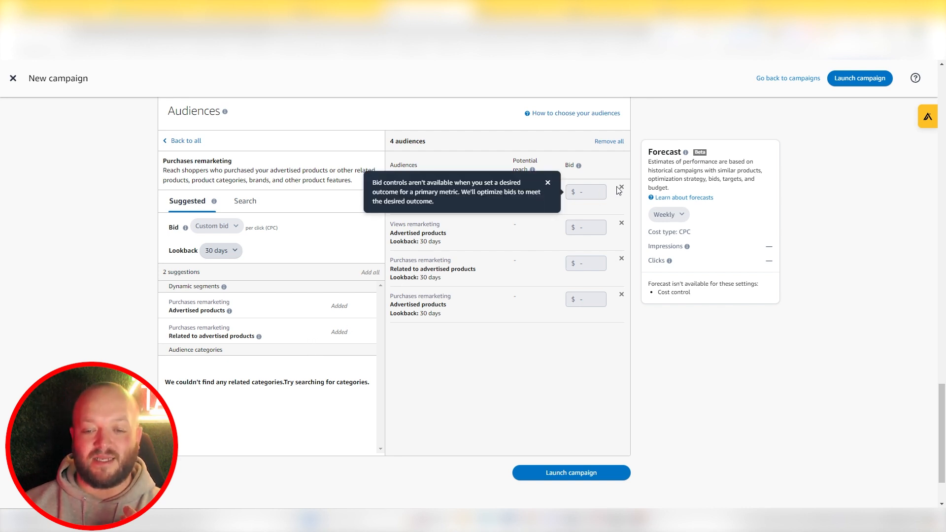
Remove all four preselected views and purchases remarketing audiences from the campaign
click(621, 223)
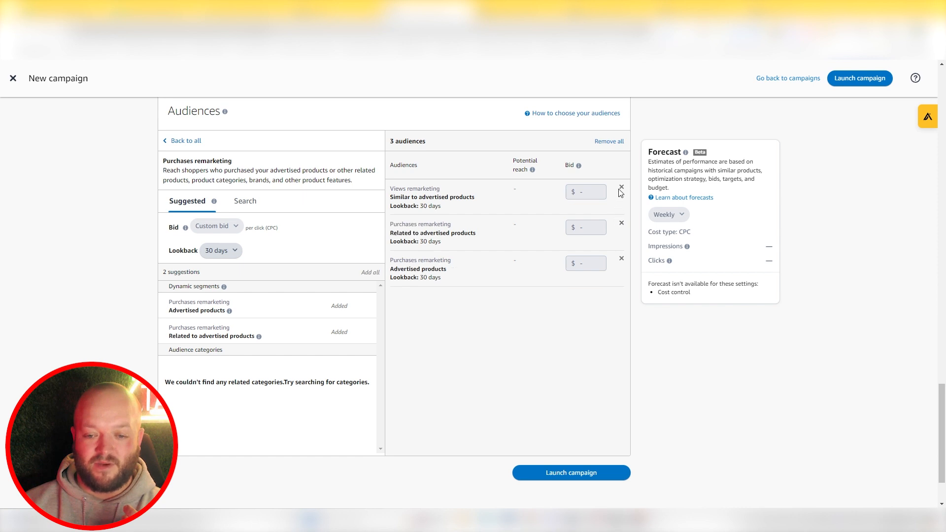
click(622, 190)
click(622, 224)
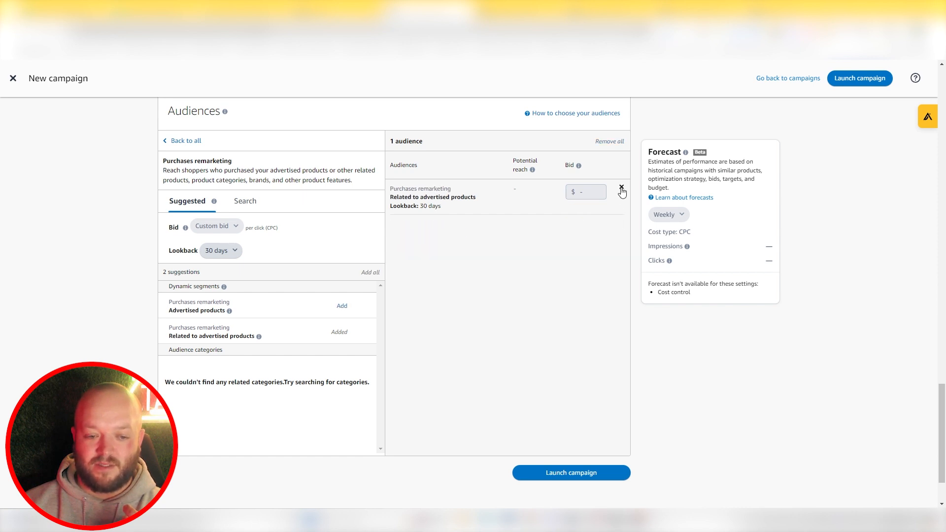
click(622, 188)
Examine the searchable categories and the available lookback periods for purchases remarketing
click(256, 206)
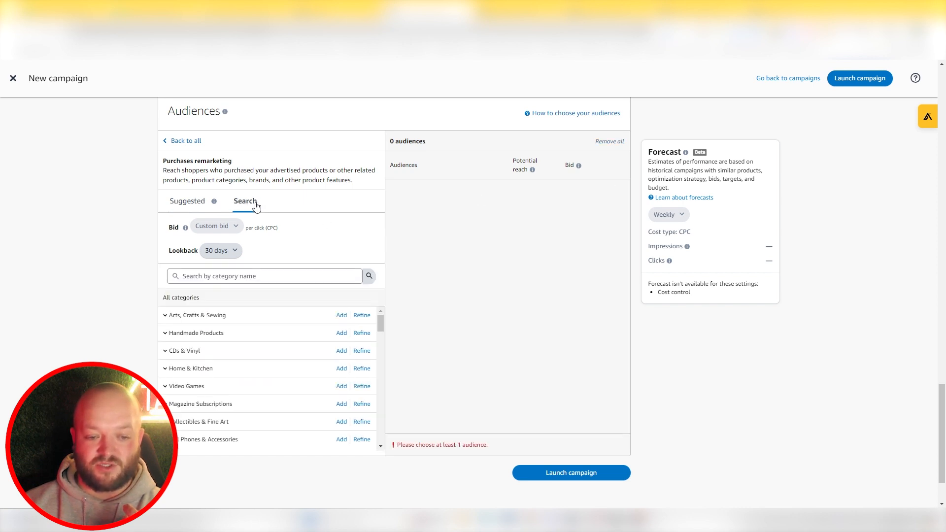
click(189, 203)
click(224, 252)
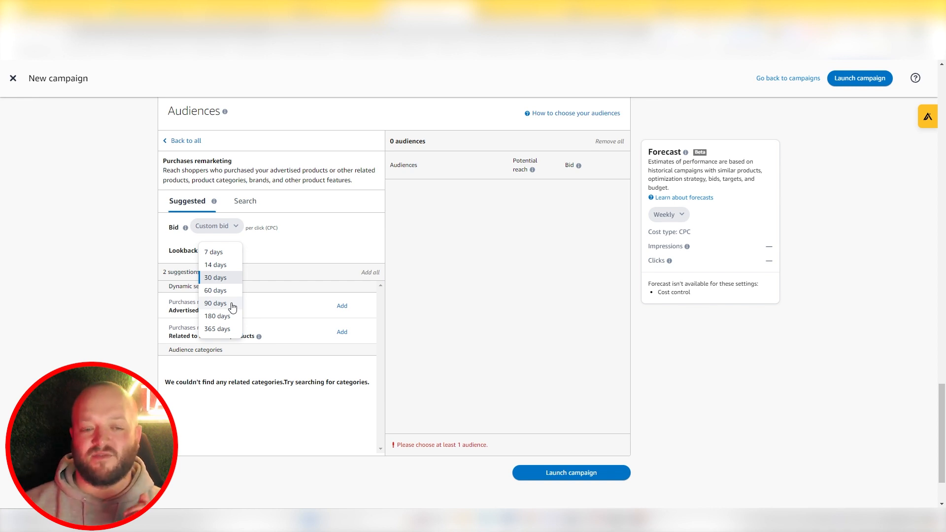
scroll(166, 268, up, 4)
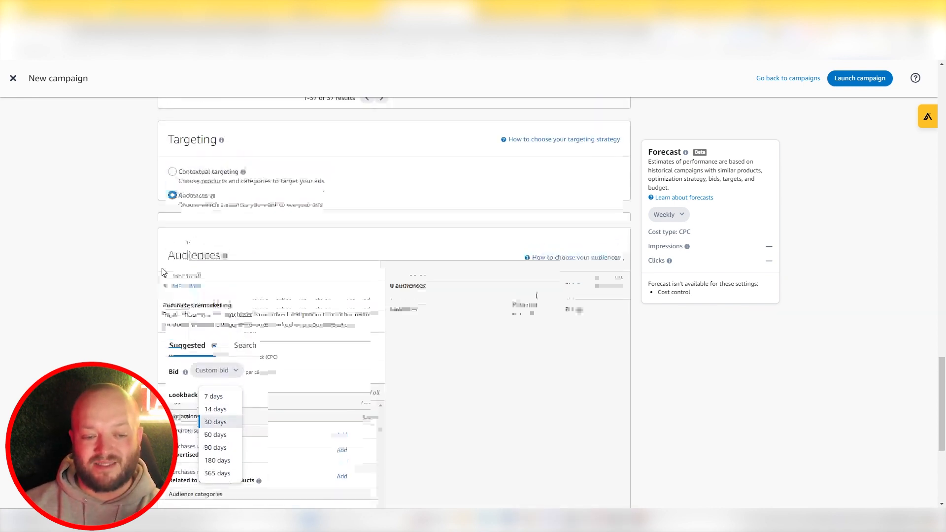
scroll(132, 302, up, 4)
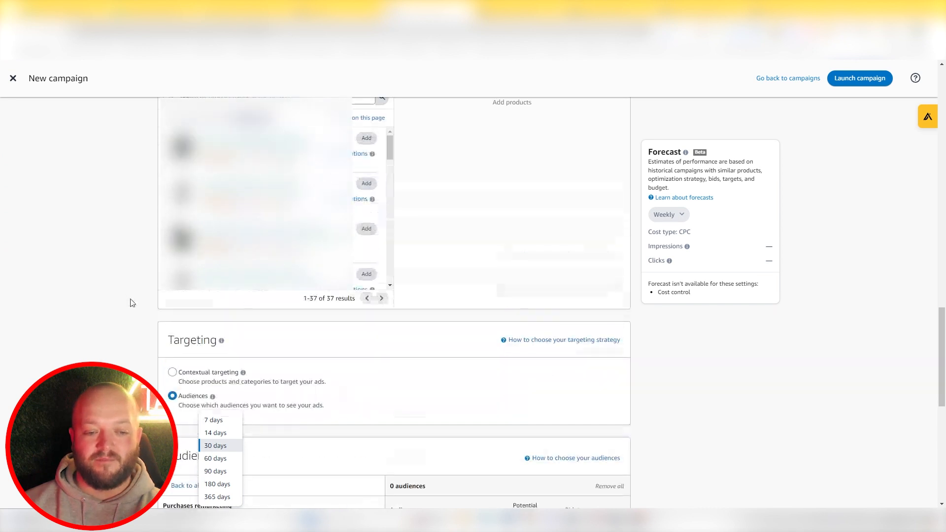
scroll(132, 302, up, 4)
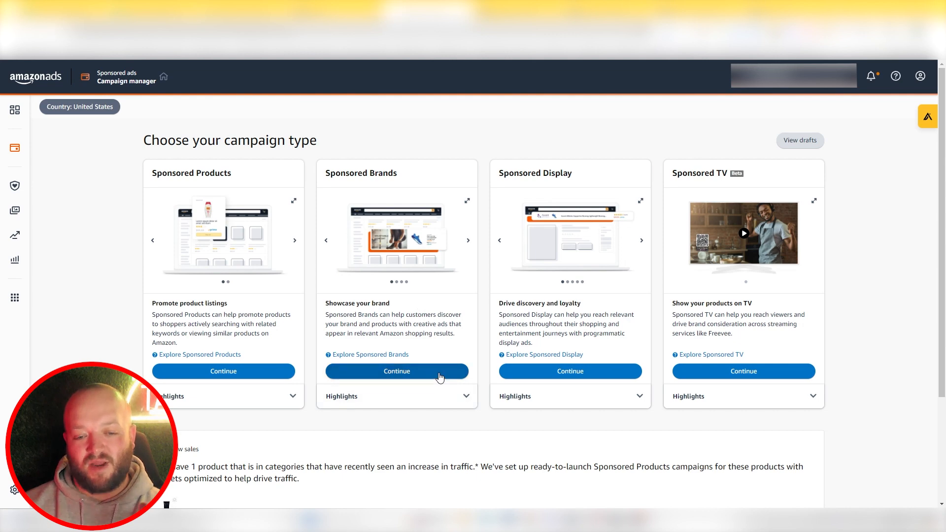
Start a new Sponsored Brands campaign and review its goal, bidding and ad format options
click(288, 377)
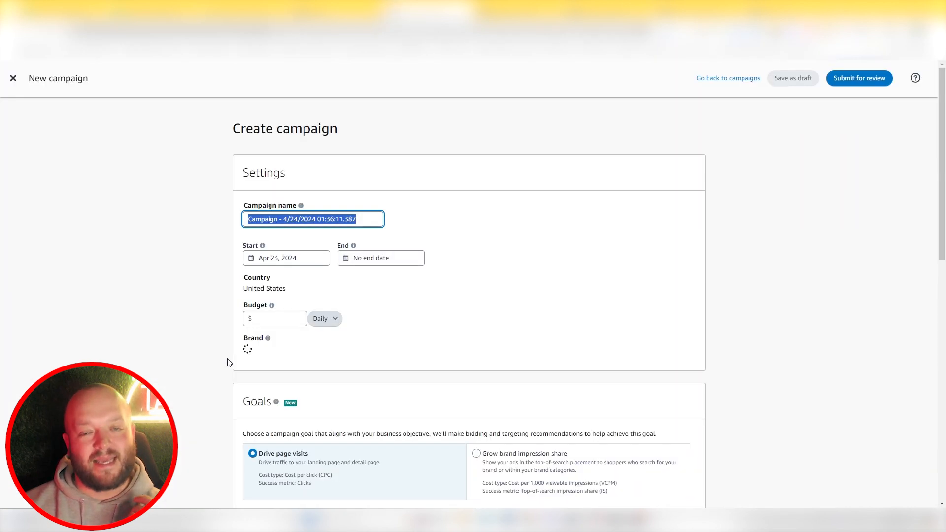
scroll(193, 291, down, 2)
scroll(194, 292, down, 3)
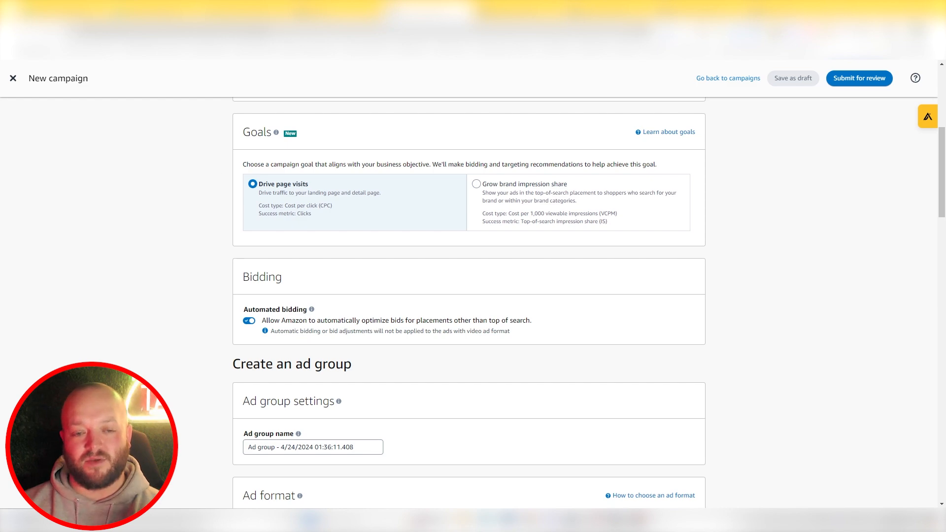
scroll(186, 243, down, 10)
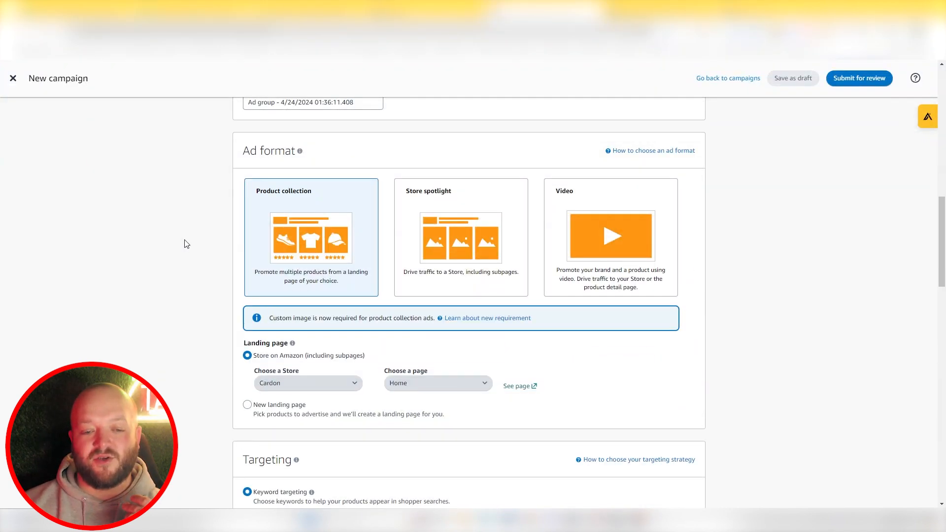
scroll(261, 173, up, 1)
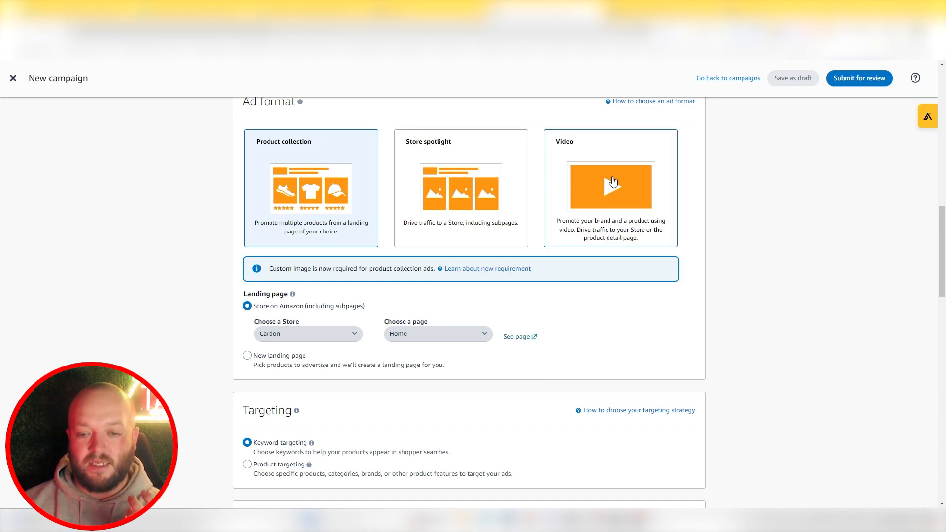
Set the Sponsored Brands campaign's targeting to Product targeting
scroll(166, 241, down, 3)
scroll(167, 239, down, 3)
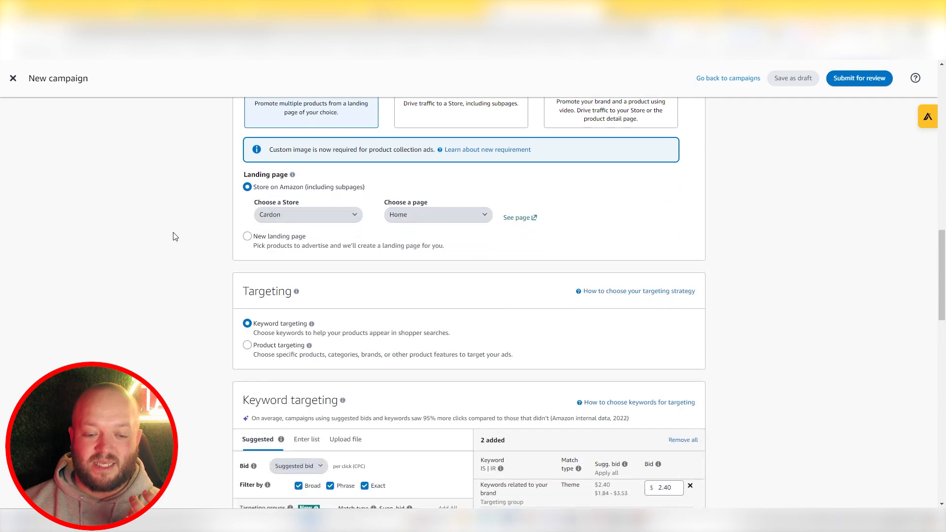
scroll(173, 236, down, 5)
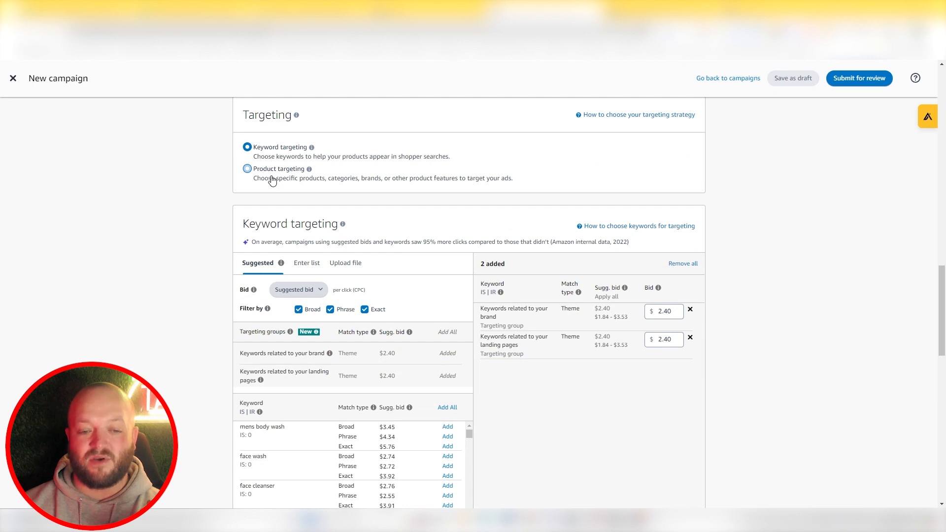
click(272, 180)
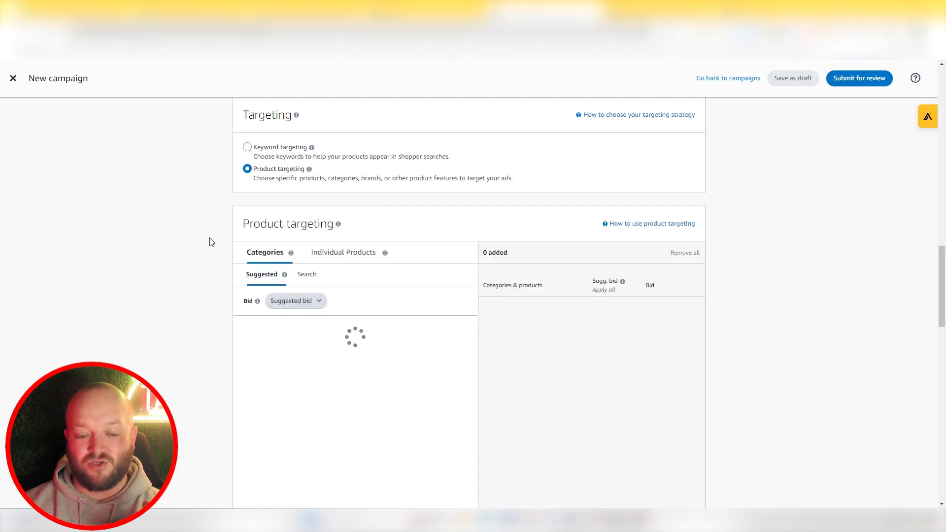
Switch the campaign to Keyword targeting and set up a manually entered keyword list with only the Broad match type
scroll(197, 258, down, 2)
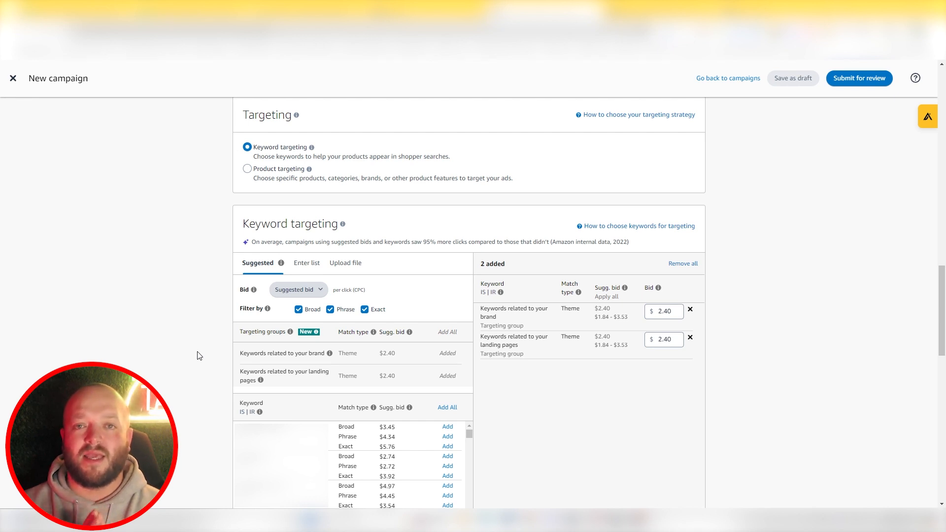
click(298, 309)
click(330, 311)
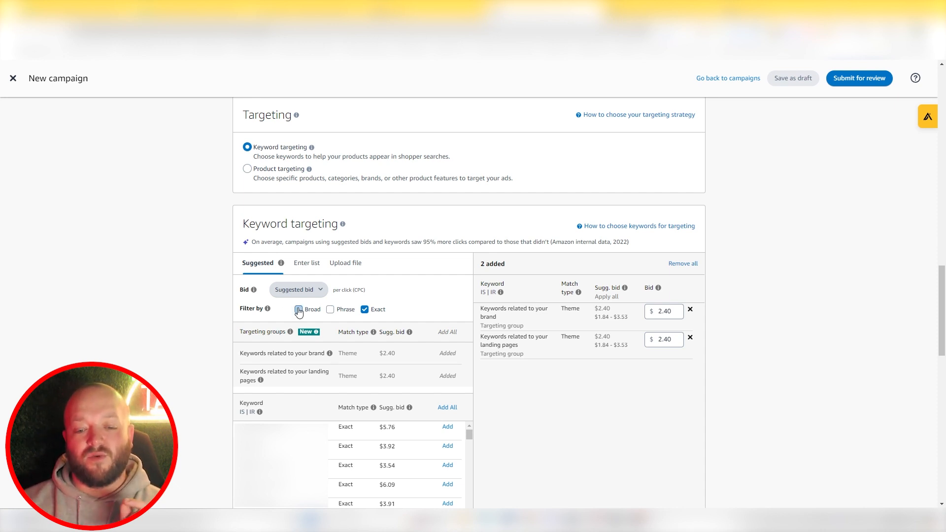
click(364, 309)
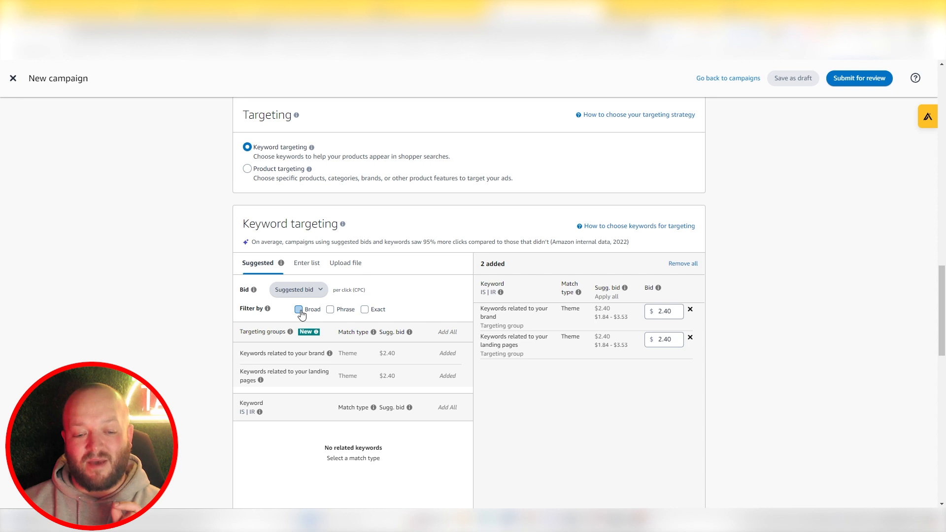
click(307, 263)
click(299, 309)
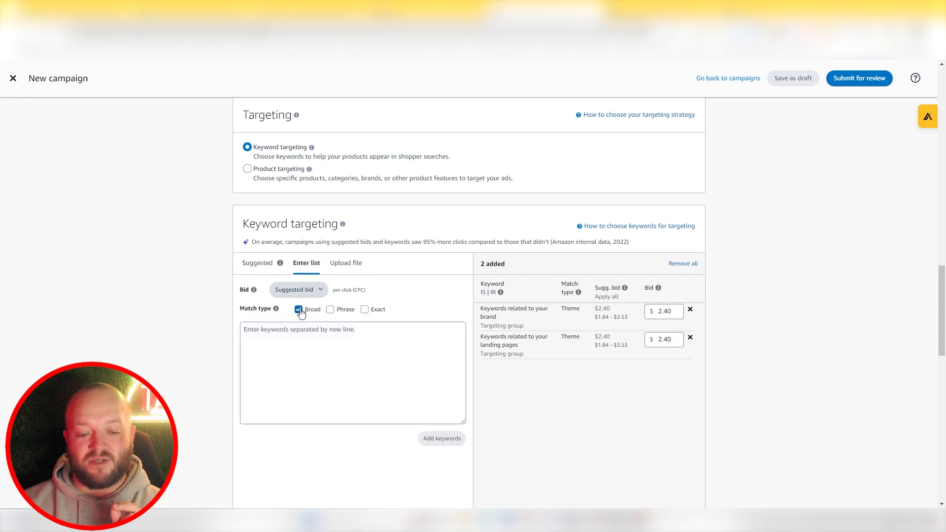
Enter "+Garlic +press" as a modified broad keyword in the keyword list, with a plus sign before each word
click(333, 345)
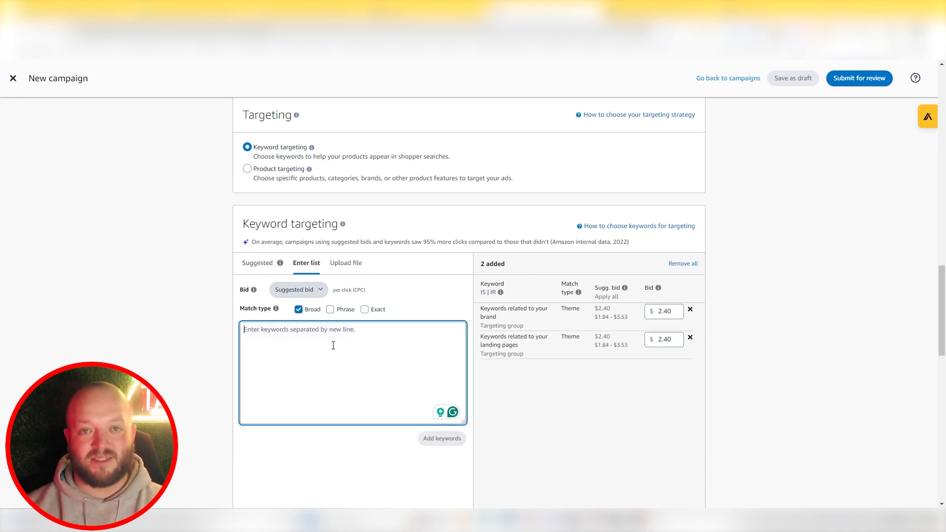
text(Gar)
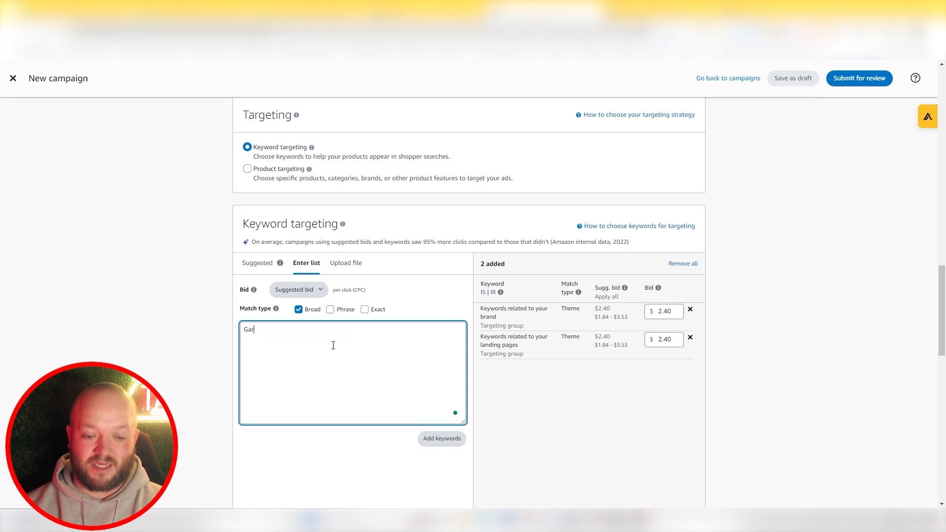
text(lic press)
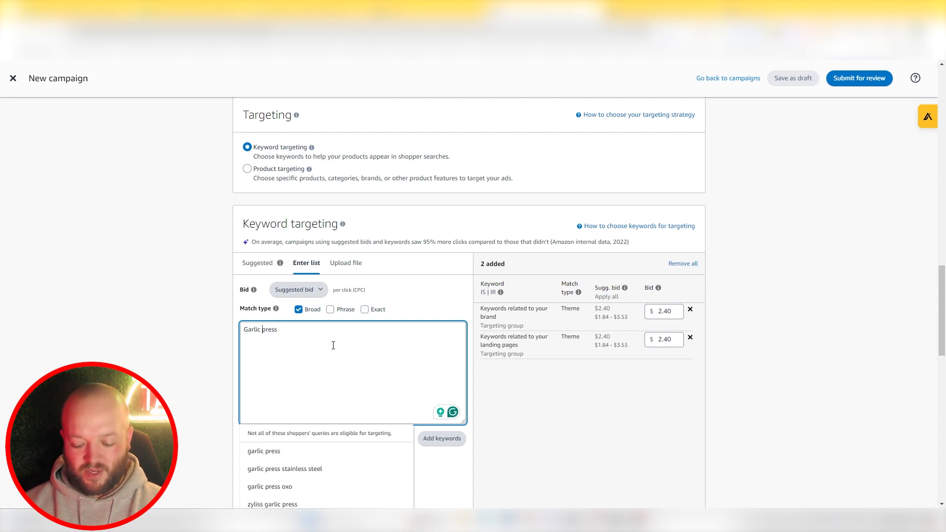
text(+)
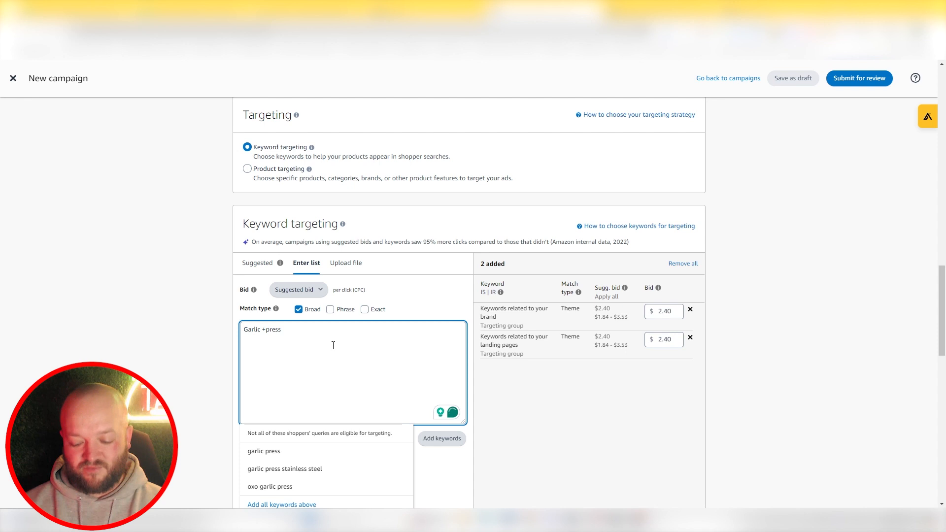
key(Home)
text(+)
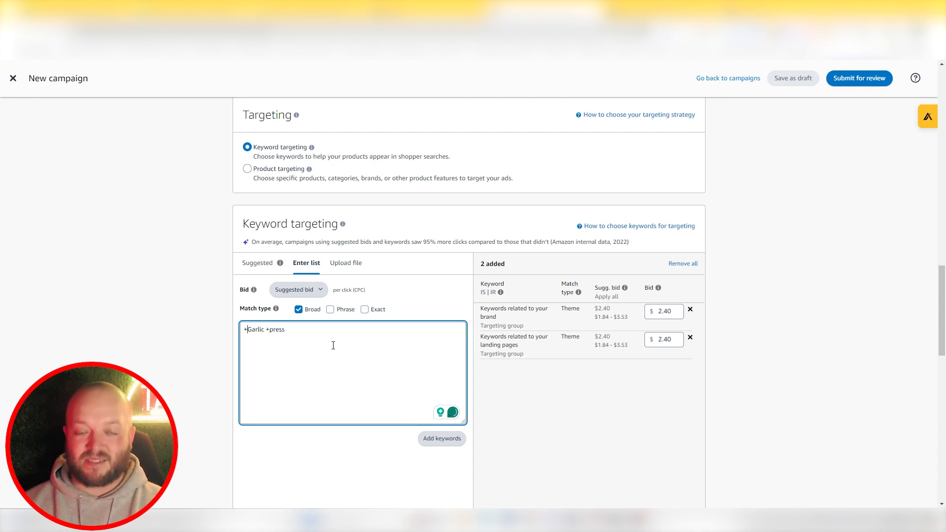
click(197, 350)
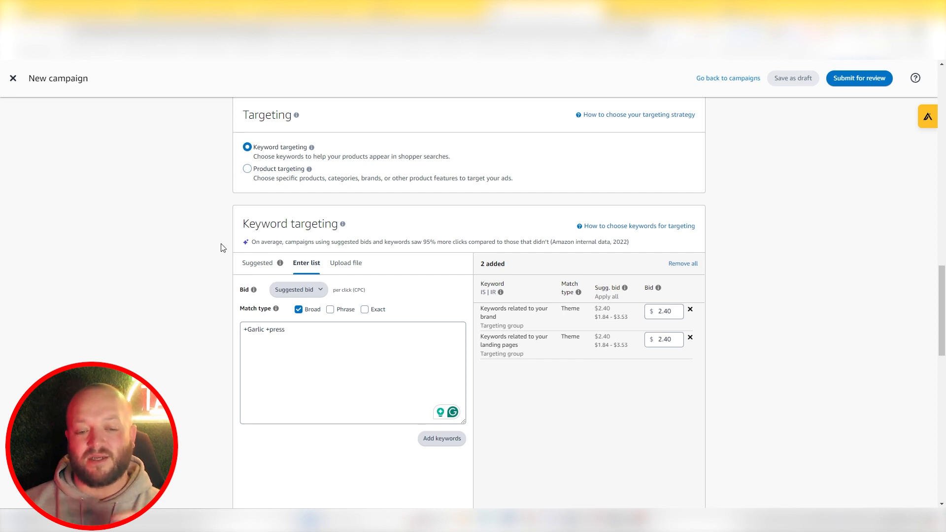
scroll(214, 299, down, 1)
scroll(215, 299, up, 1)
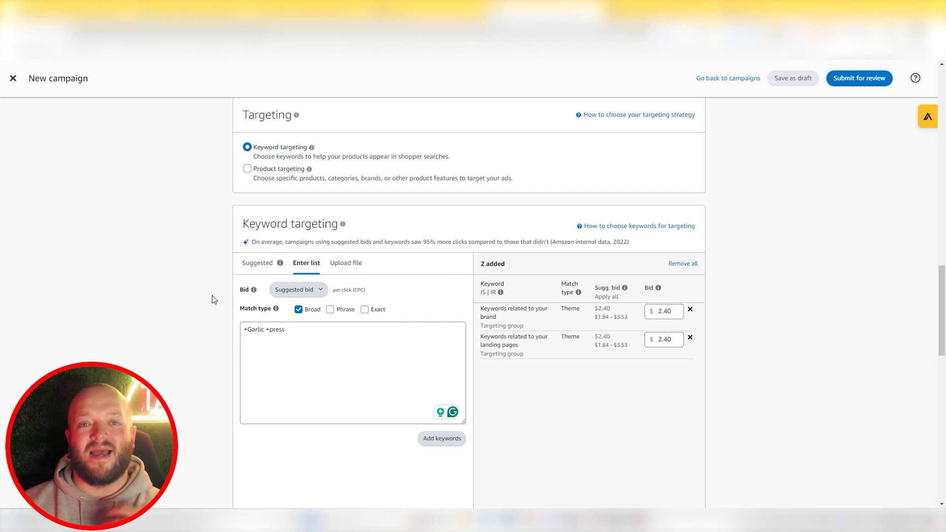